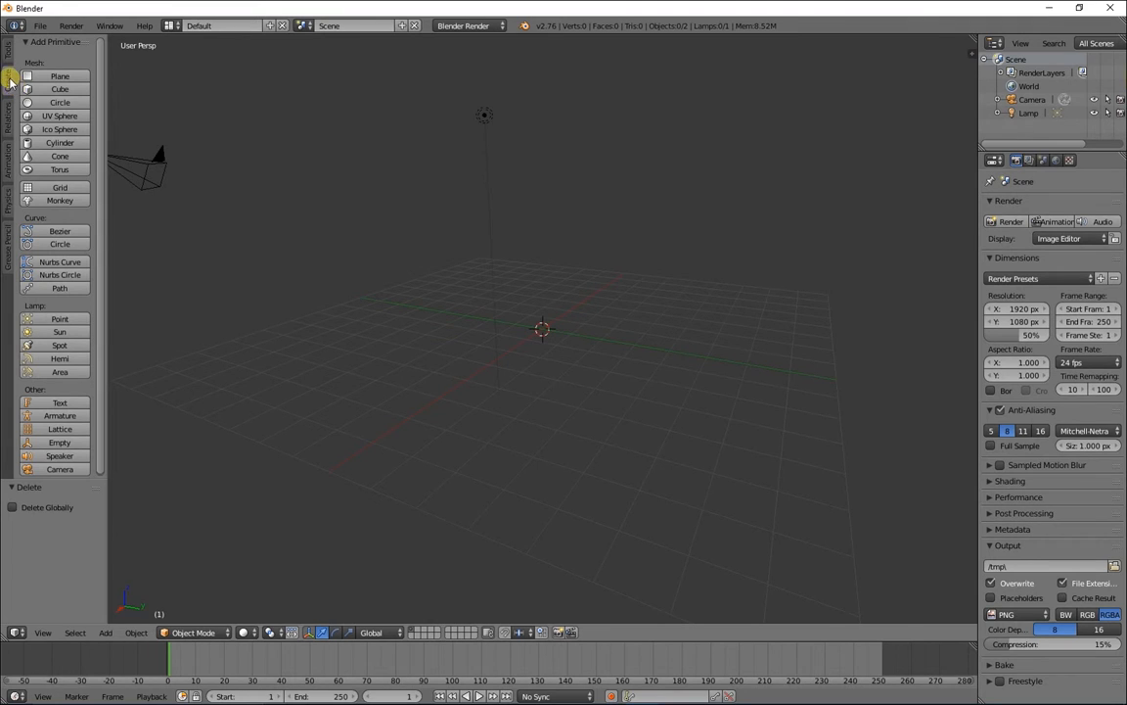
Add a cylinder mesh and set its vertex count to 16.
left_click(59, 143)
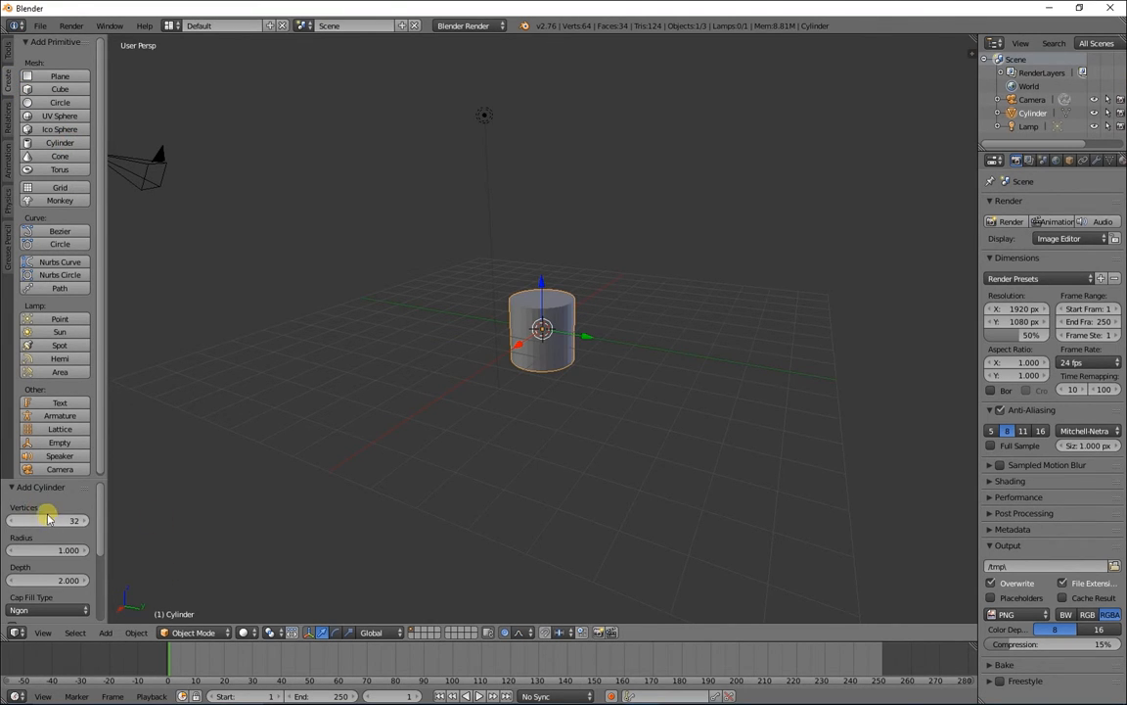
left_click_drag(50, 486, 50, 372)
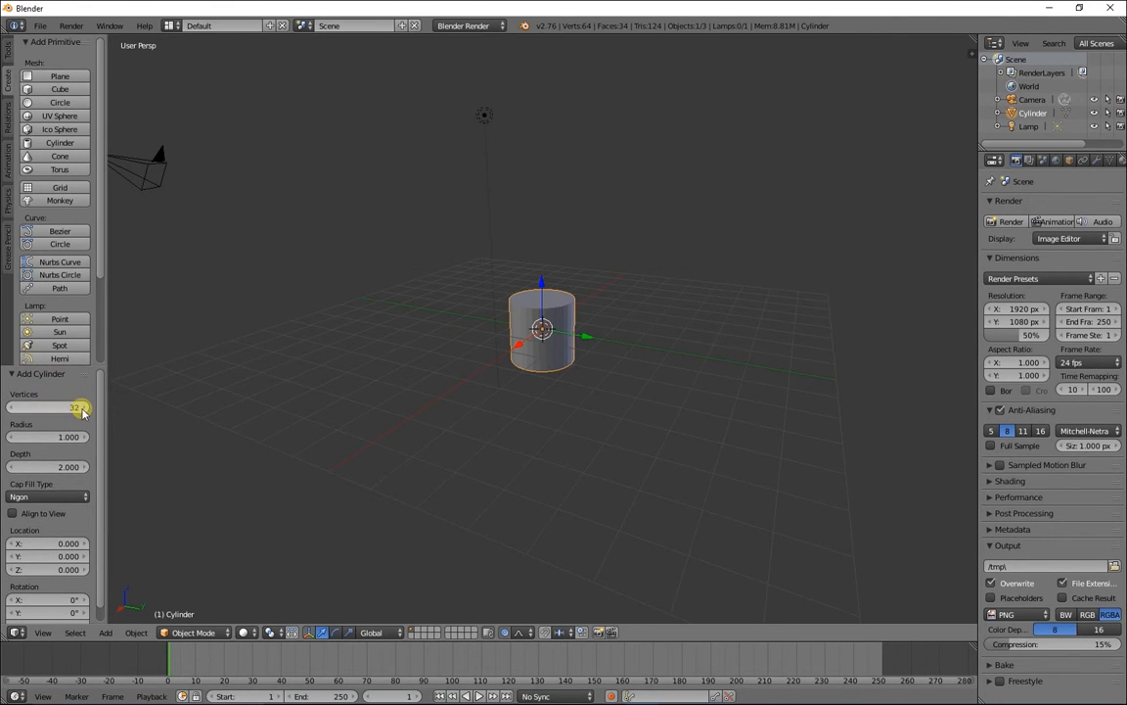
left_click_drag(56, 408, 1096, 430)
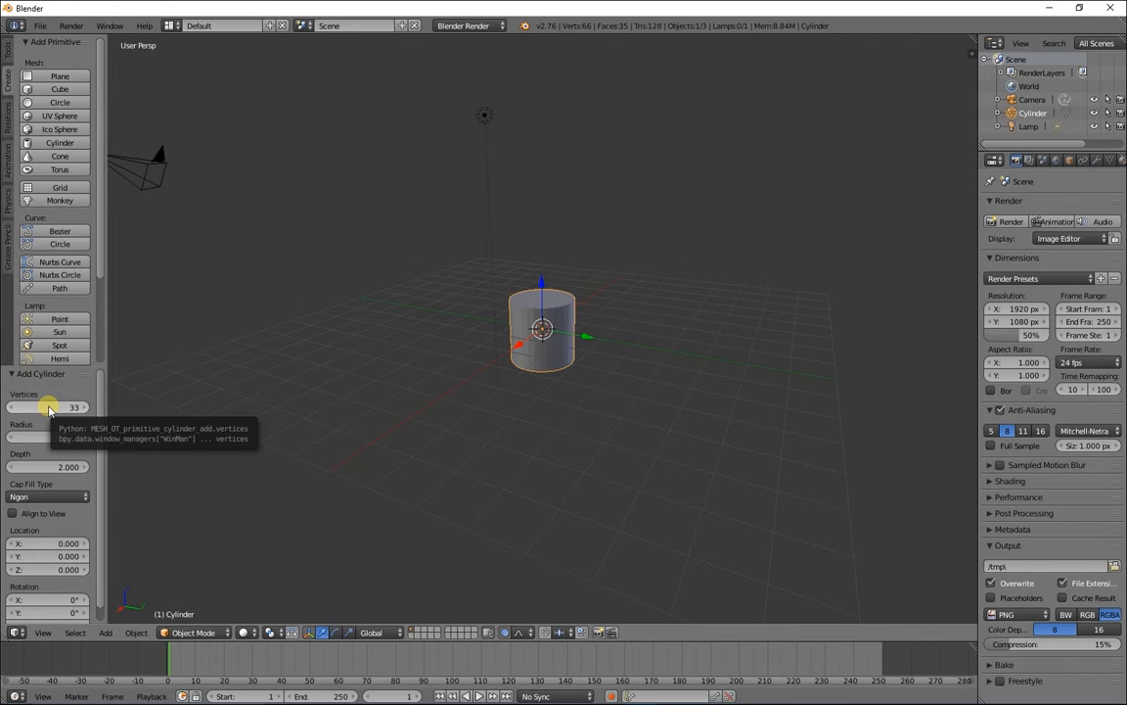
left_click_drag(49, 408, 64, 404)
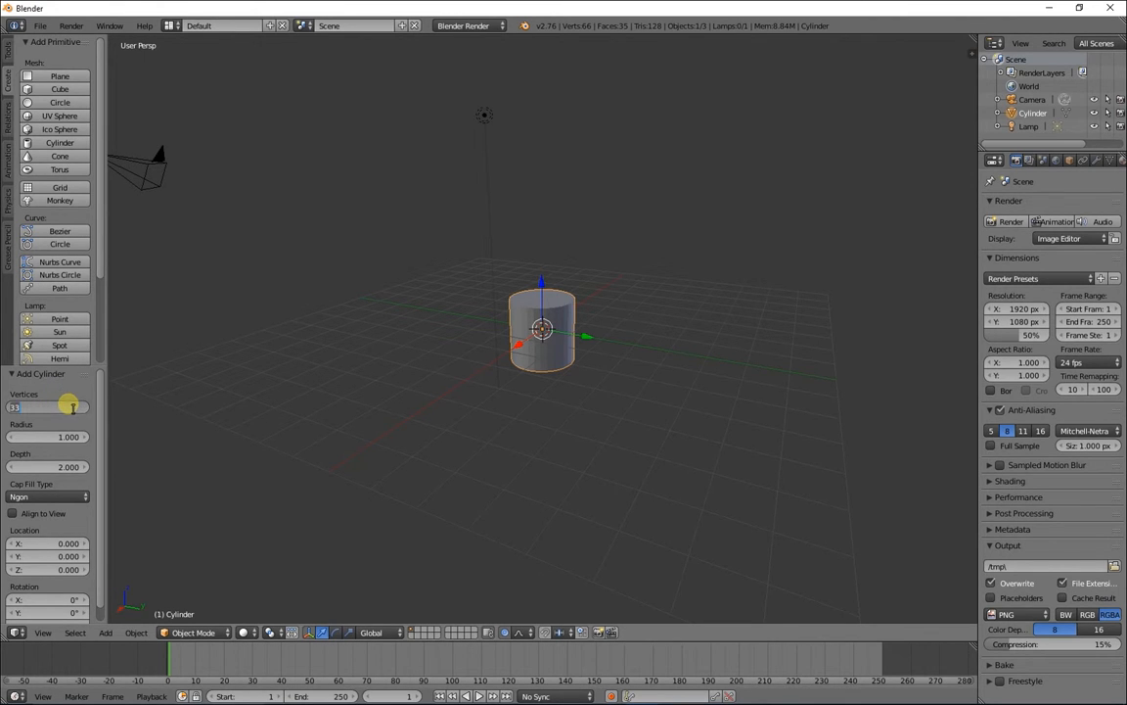
key("Return")
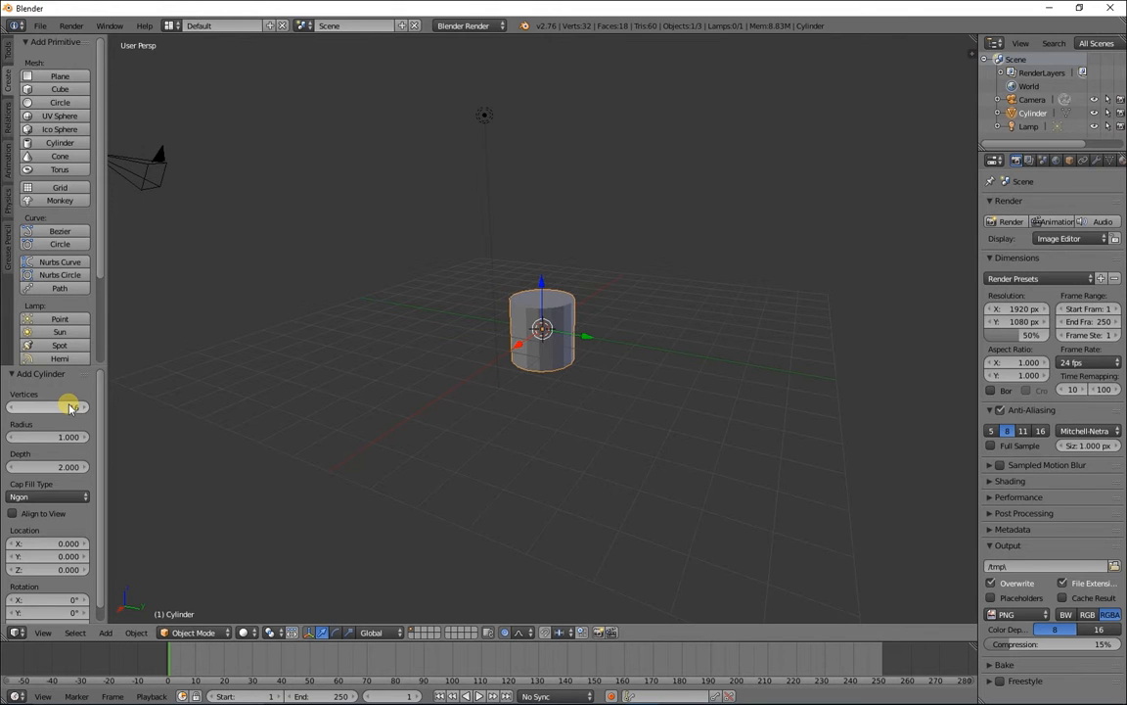
Set the cylinder's depth to about 26.26 and switch to the front orthographic view.
left_click_drag(55, 468, 14, 465)
scroll(587, 345, "down", 5)
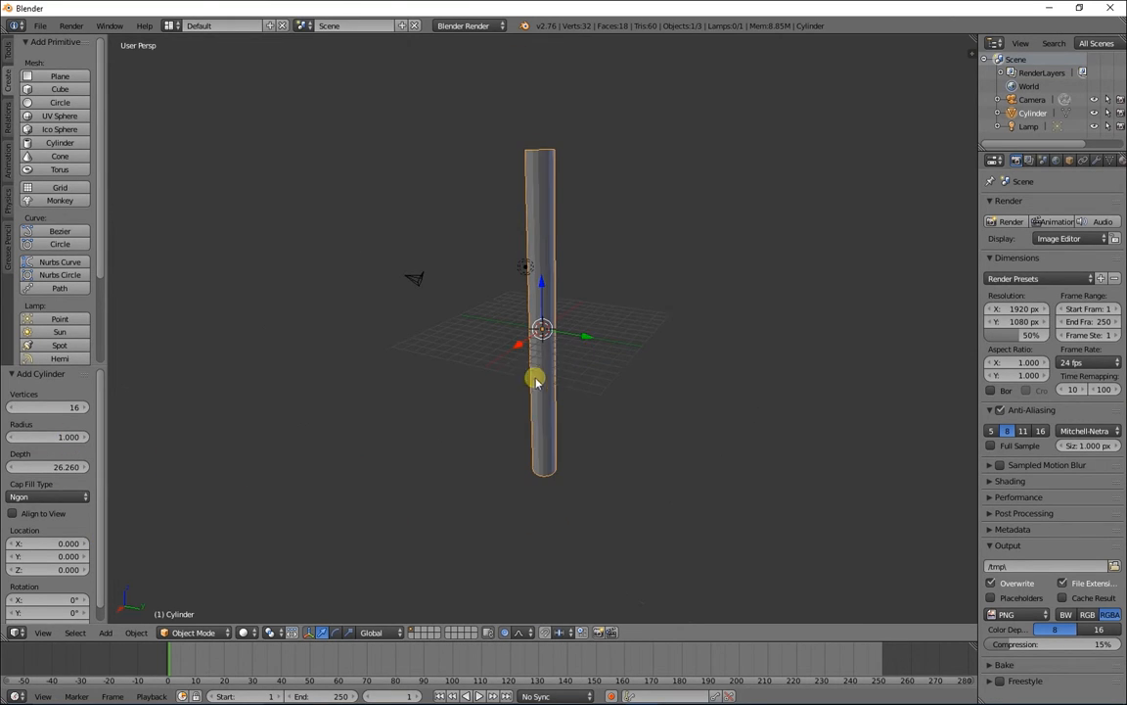
middle_click_drag(559, 384, 604, 335, "shift")
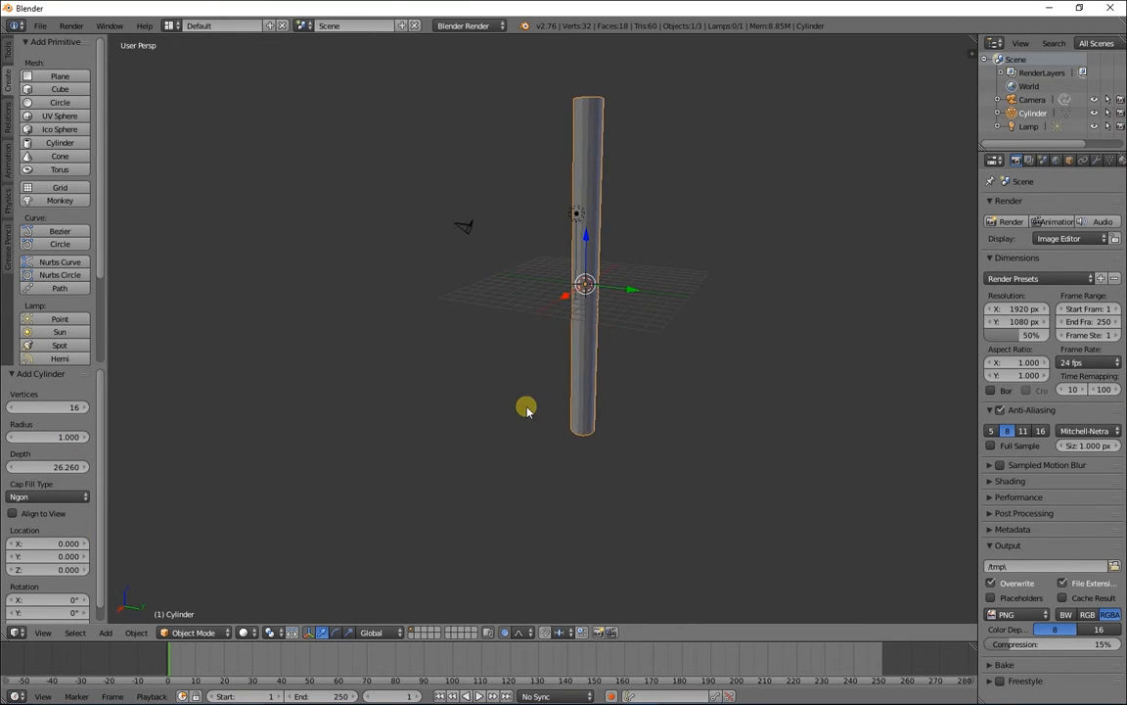
key("KP_1")
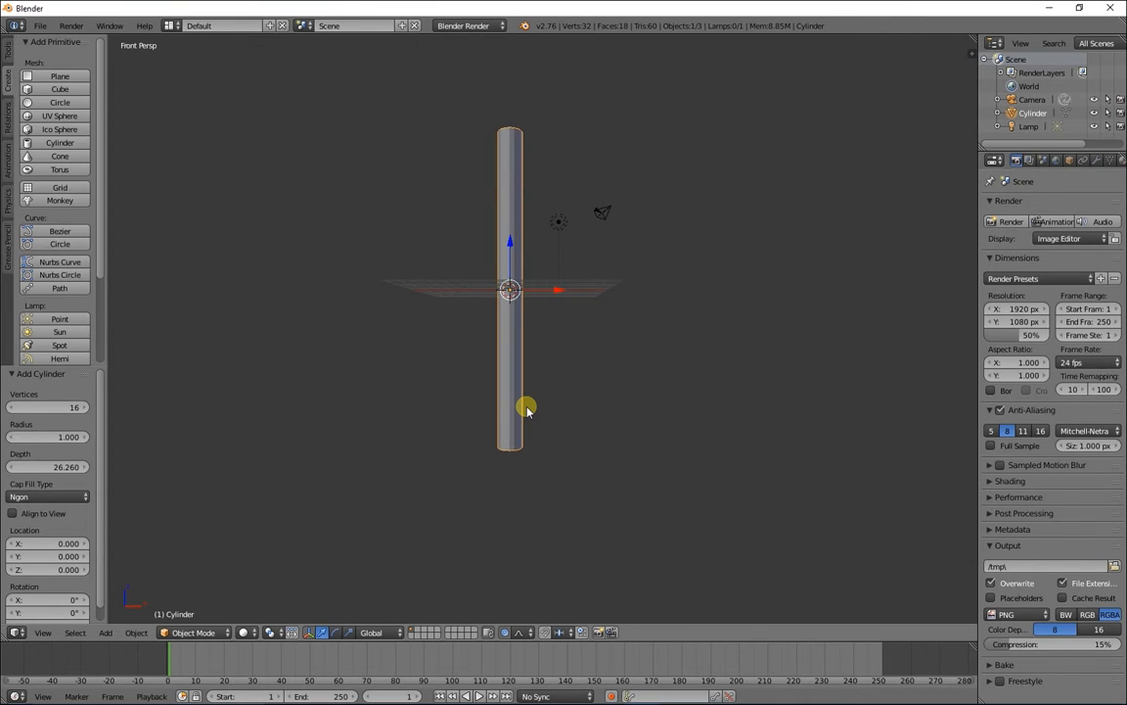
key("KP_5")
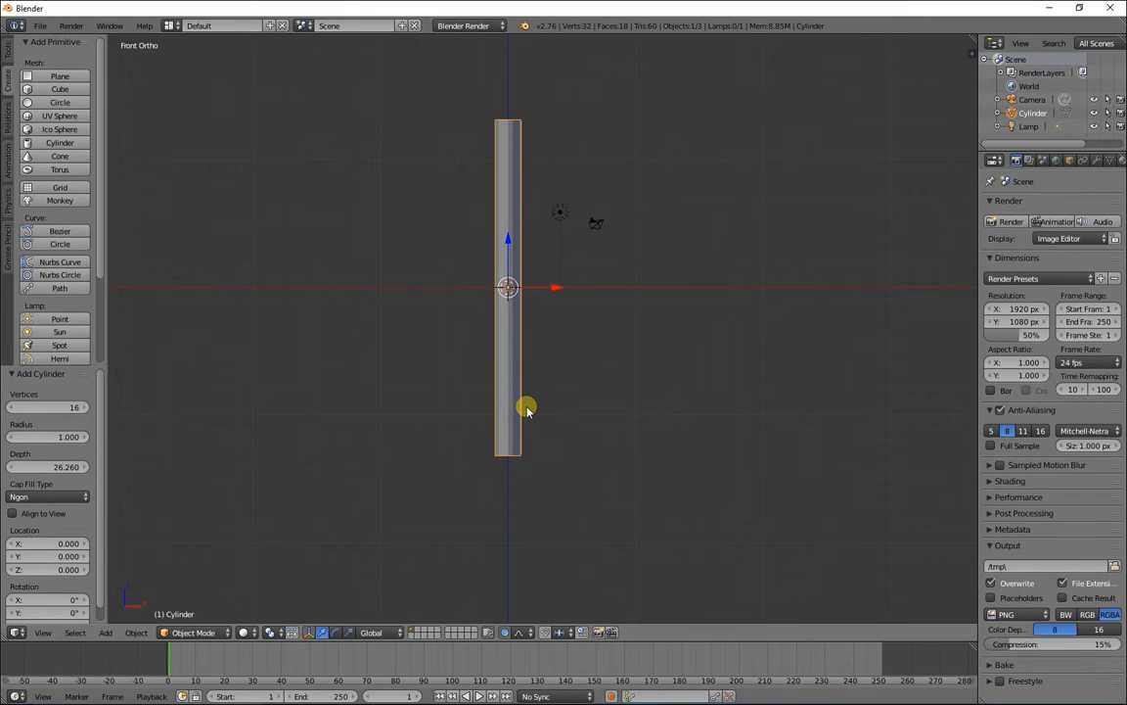
middle_click_drag(607, 299, 589, 439, "shift")
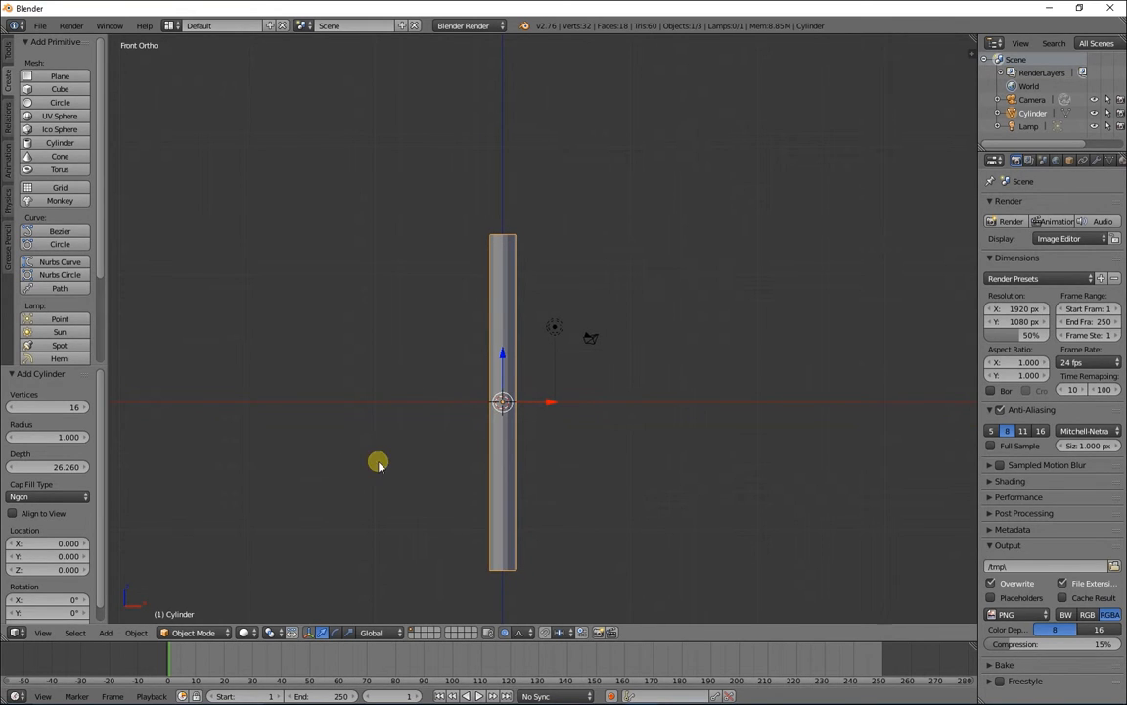
Scale the cylinder along the Z axis by a factor of about 2.01.
left_click(348, 634)
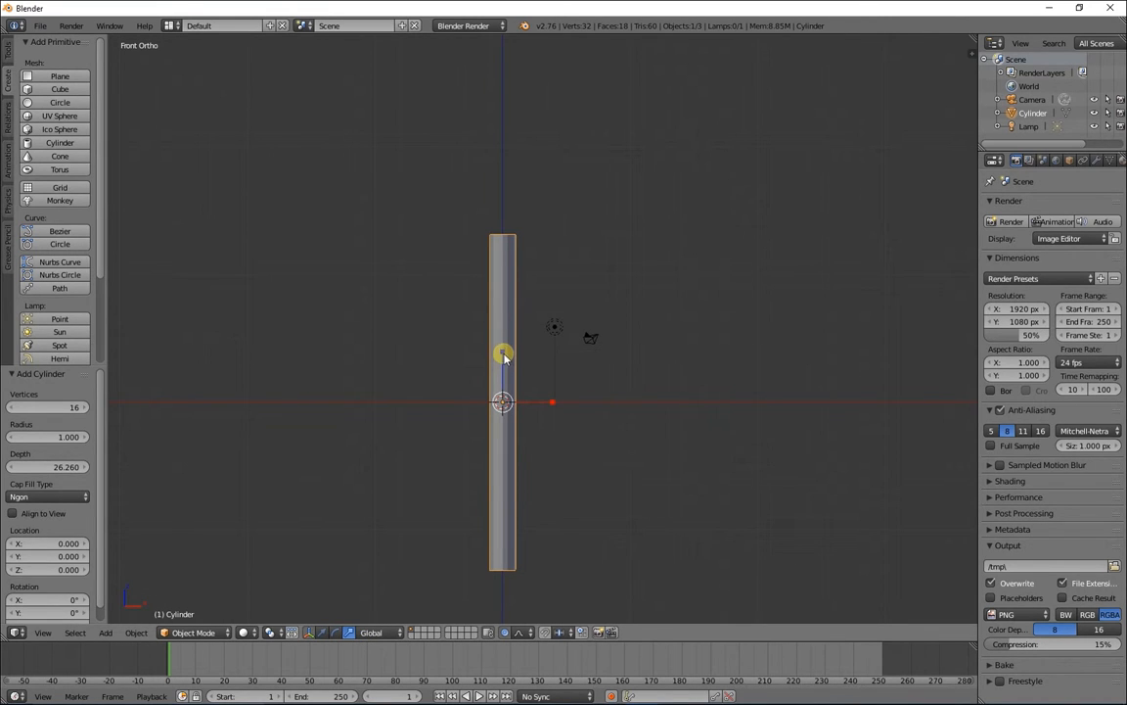
left_click_drag(502, 352, 511, 303)
scroll(591, 402, "down", 5)
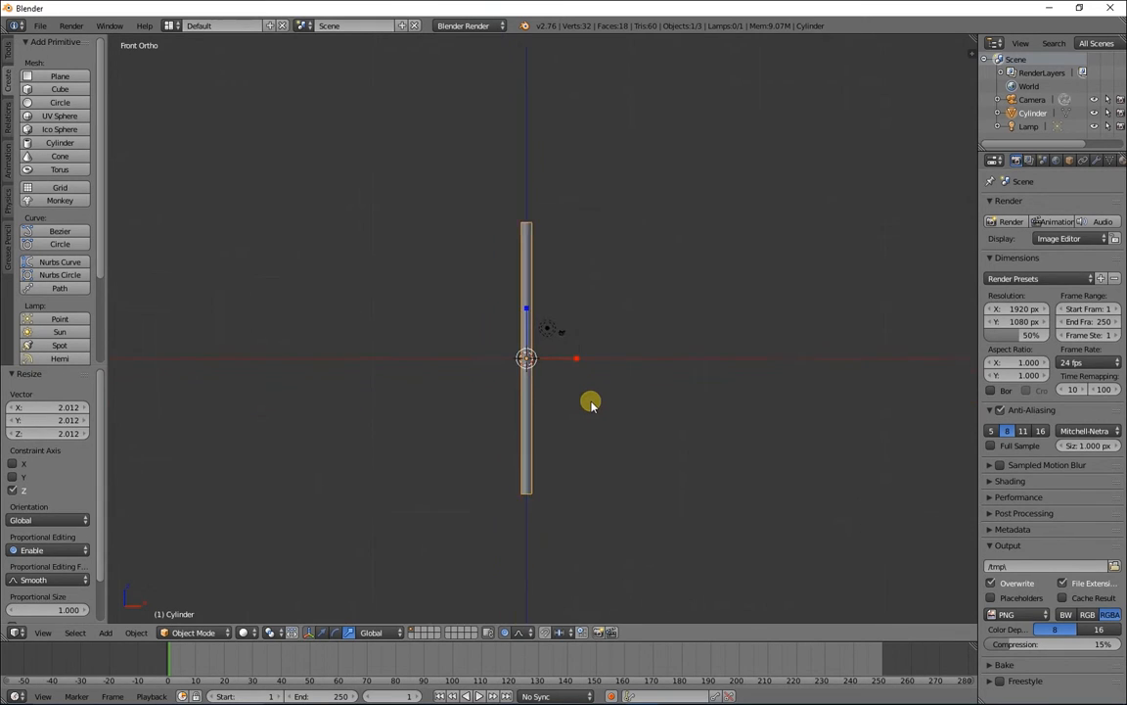
scroll(590, 405, "up", 2)
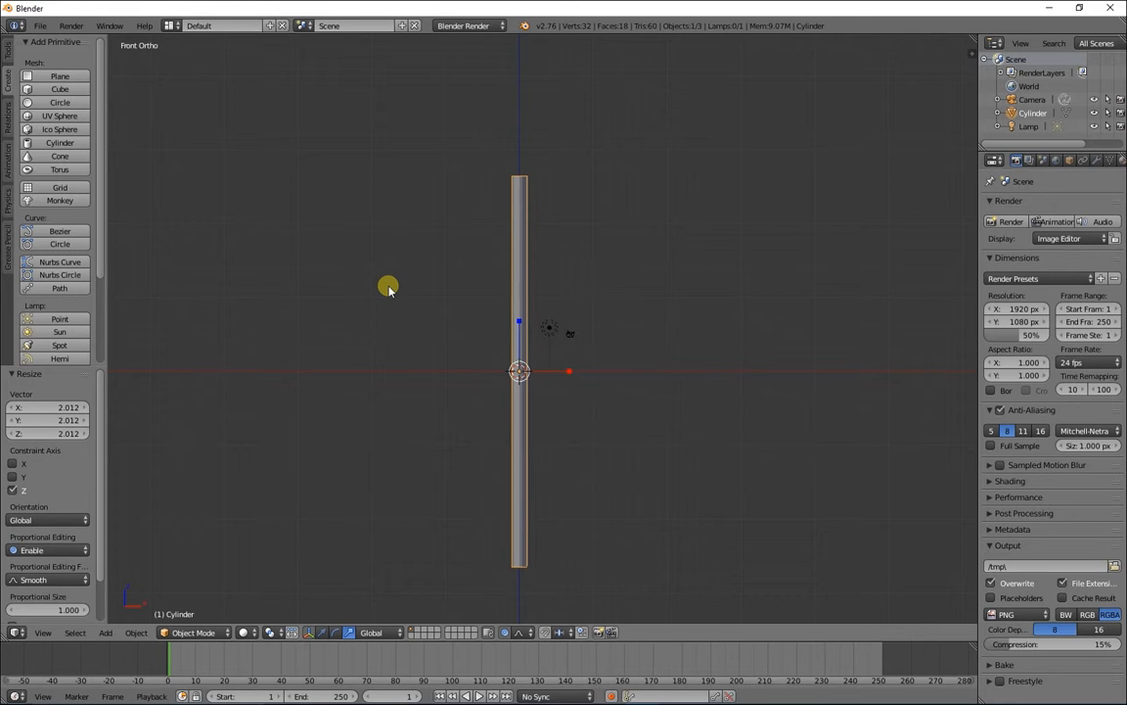
Enter Edit Mode on the cylinder and deselect all of its geometry.
key("Tab")
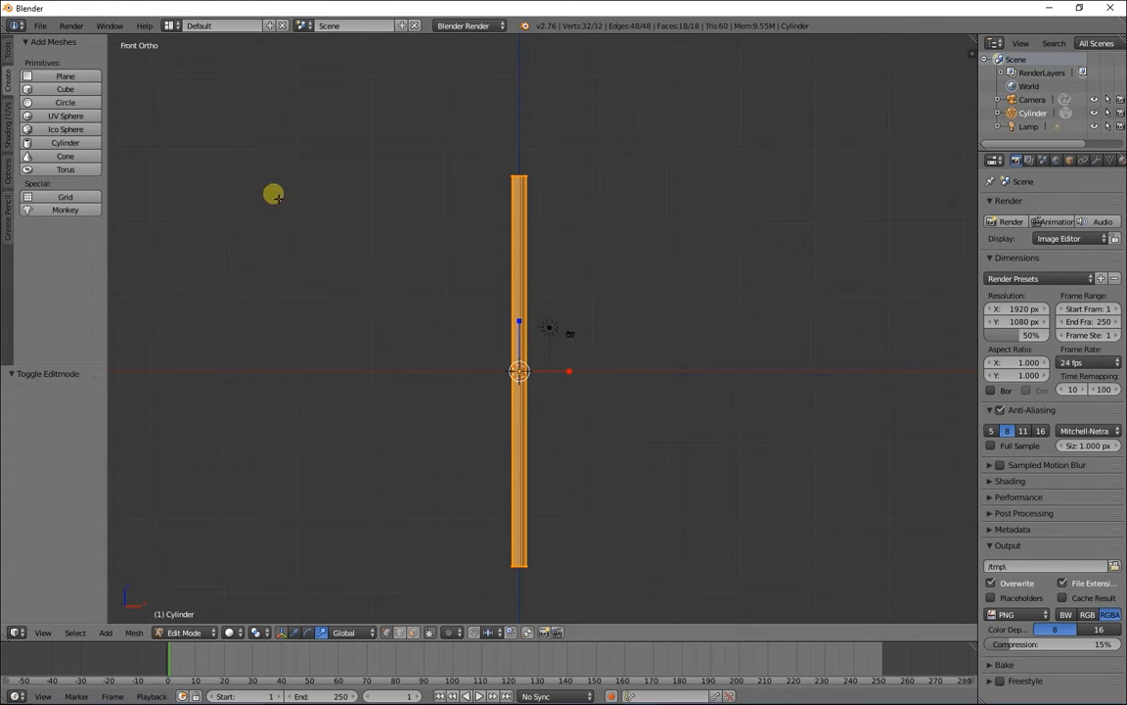
key("a")
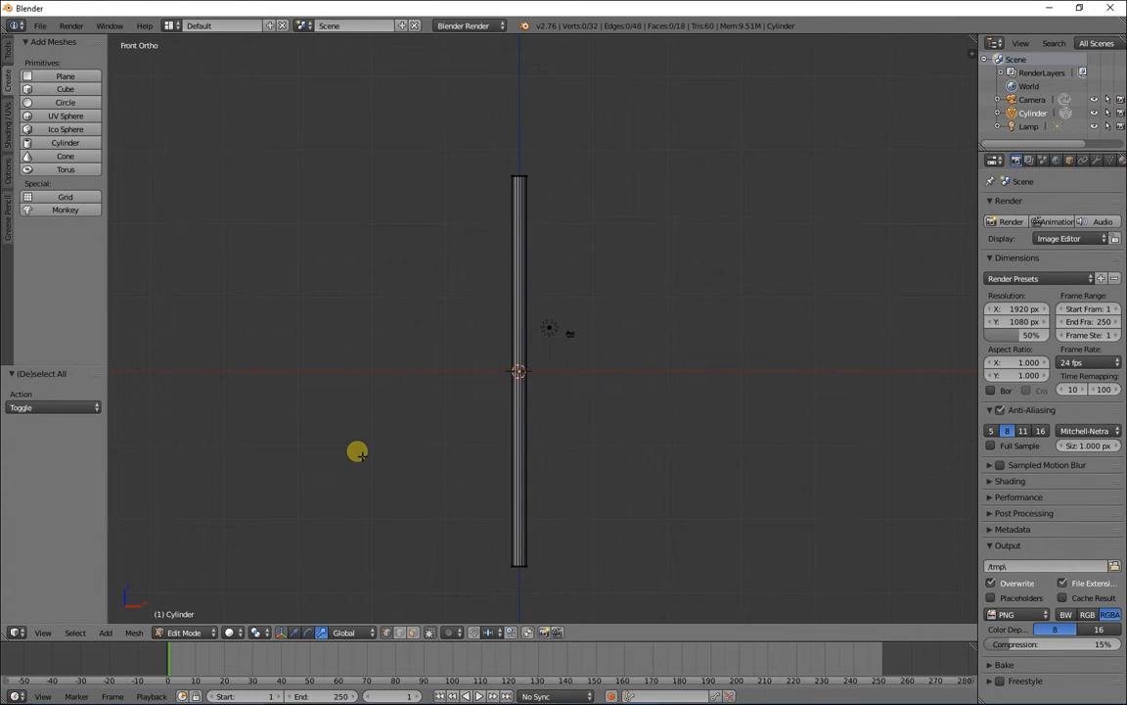
key("a")
key("a")
key("a")
key("a")
Try to select the middle section of the cylinder with Border Select and Circle Select.
key("b")
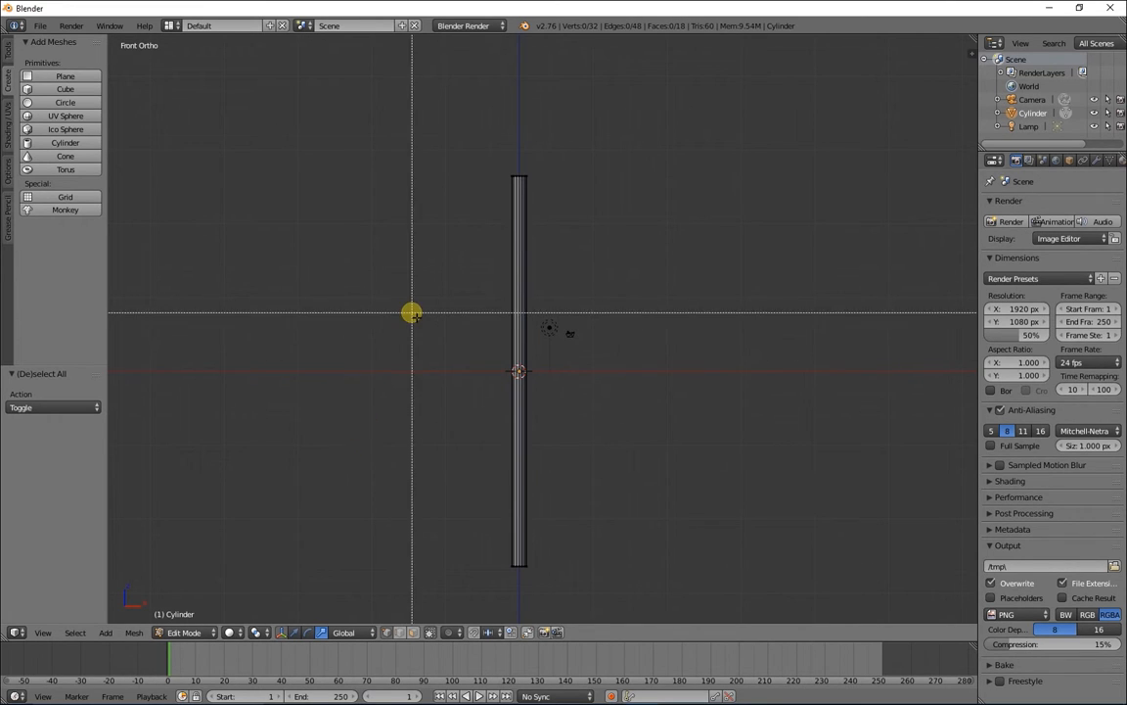
left_click_drag(393, 289, 704, 445)
key("c")
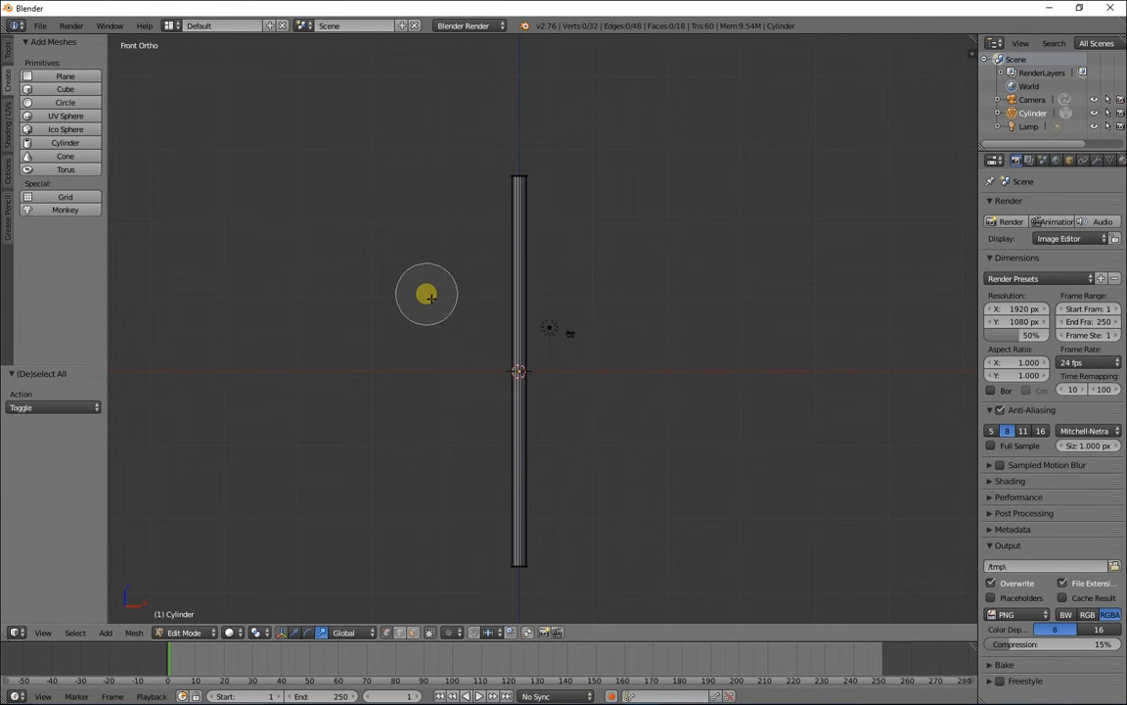
right_click(520, 211)
key("c")
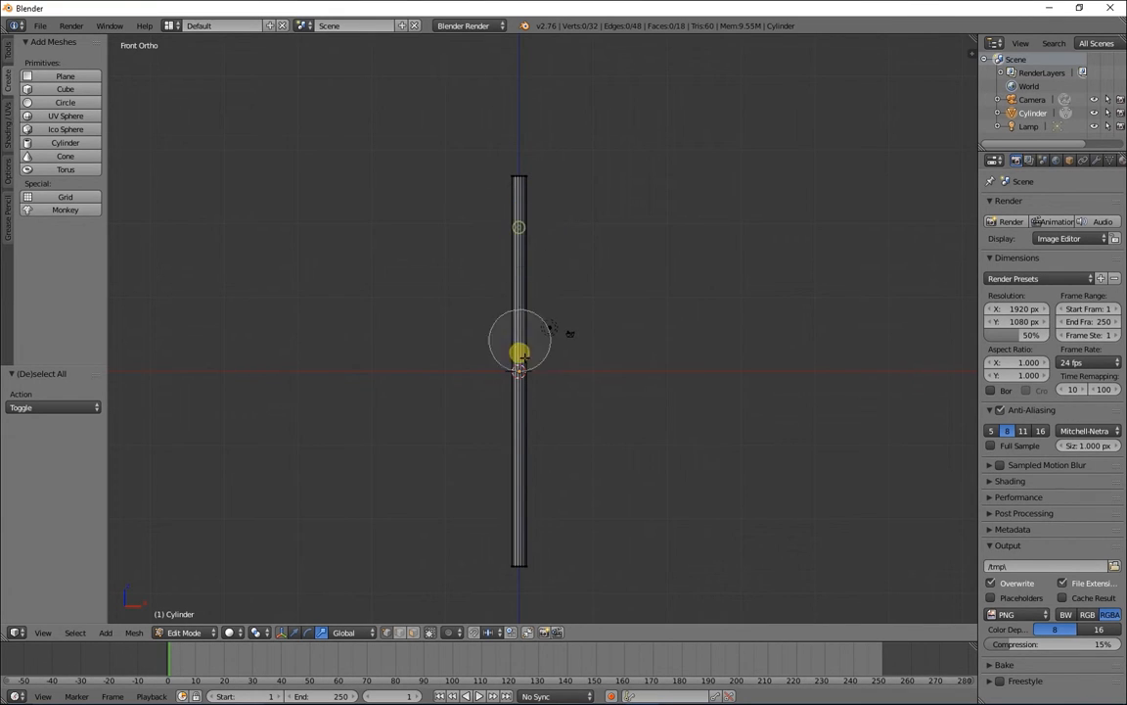
right_click(388, 511)
Use Circle Select in face select mode to select the front faces around the cylinder's middle.
left_click(414, 633)
key("c")
left_click_drag(517, 260, 527, 399)
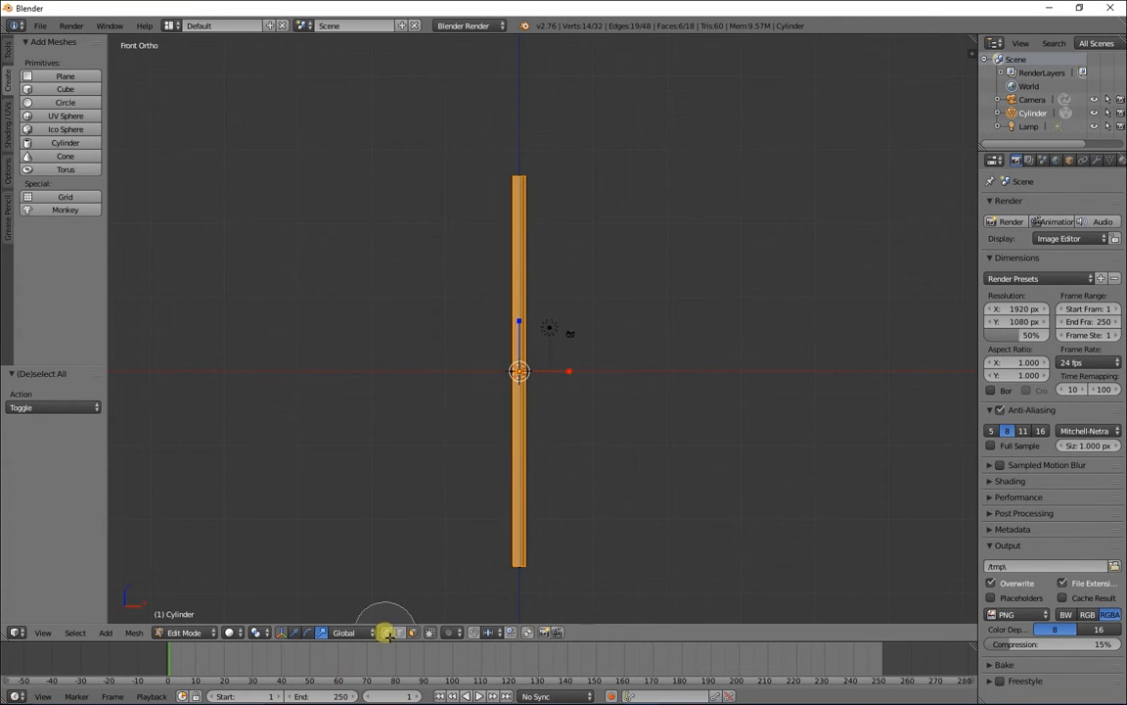
right_click(369, 547)
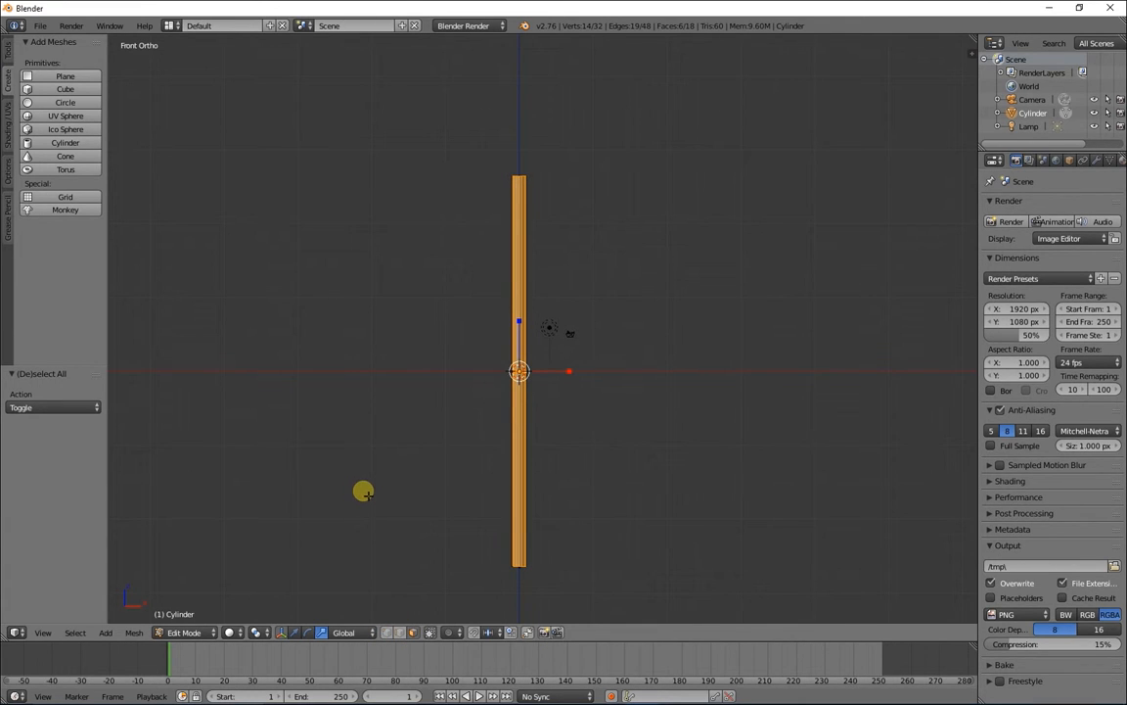
Clear the face selection and border-select the faces across the upper part of the cylinder.
scroll(357, 488, "up", 7)
scroll(370, 509, "down", 1)
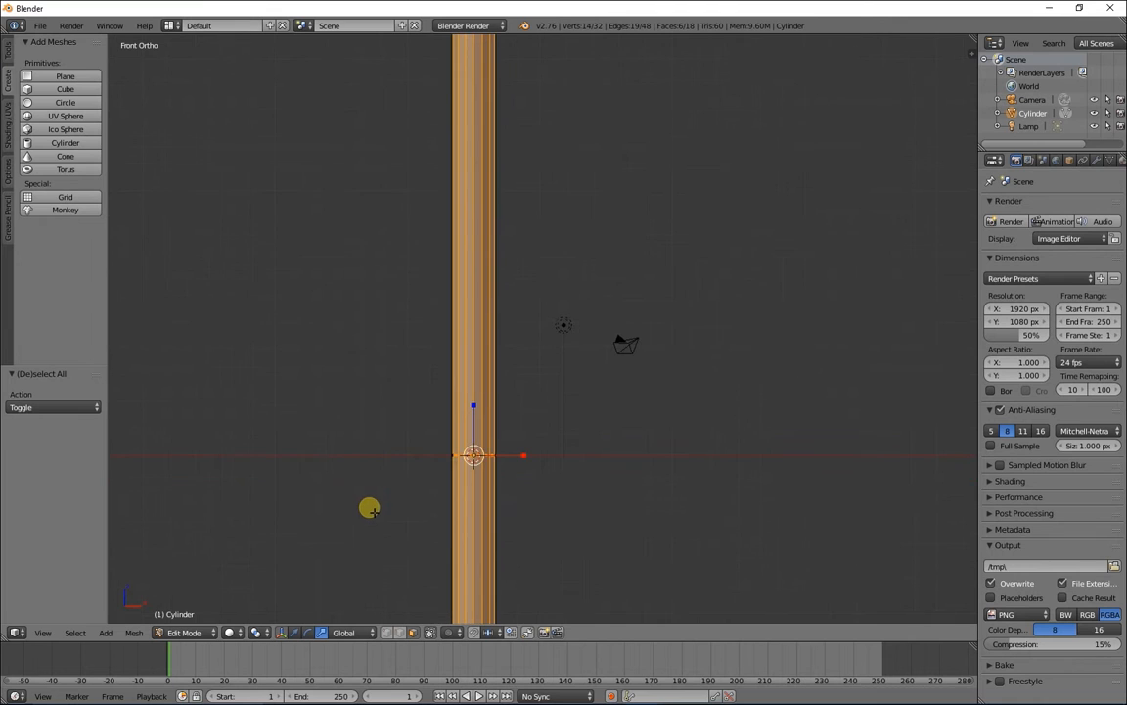
key("a")
key("a")
key("a")
key("b")
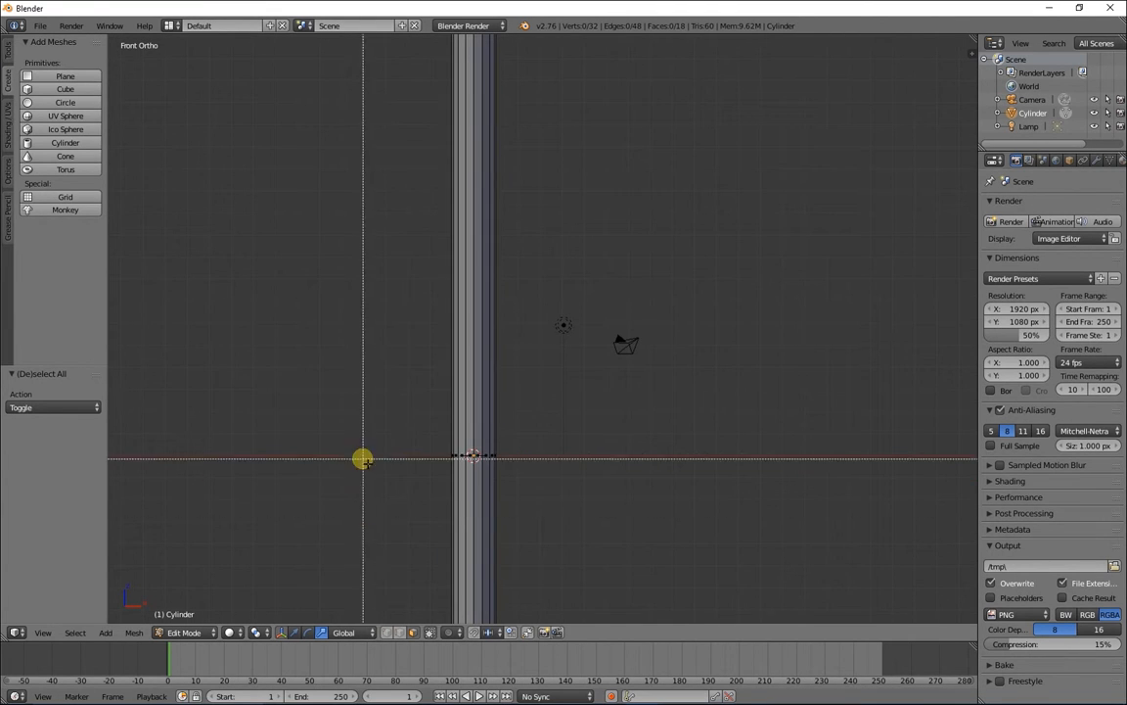
left_click_drag(348, 181, 692, 244)
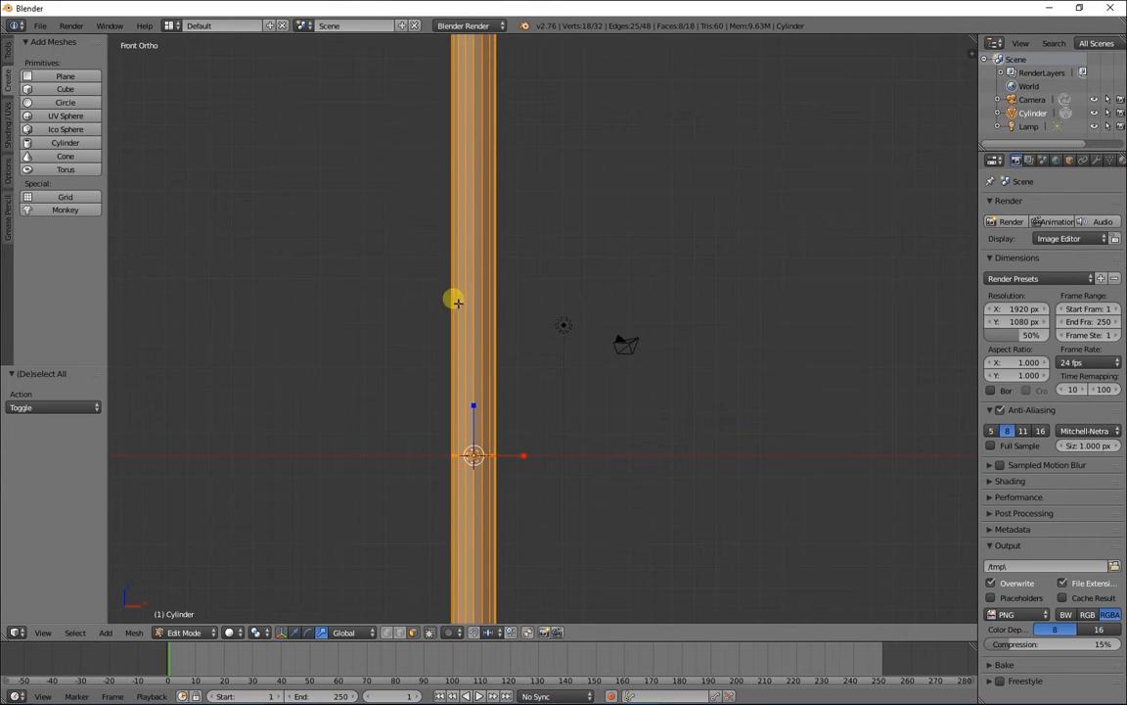
Deselect everything, switch to wireframe shading in front view and try to border-select faces across the cylinder's upper part.
middle_click_drag(363, 398, 558, 425)
key("KP_1")
key("a")
key("z")
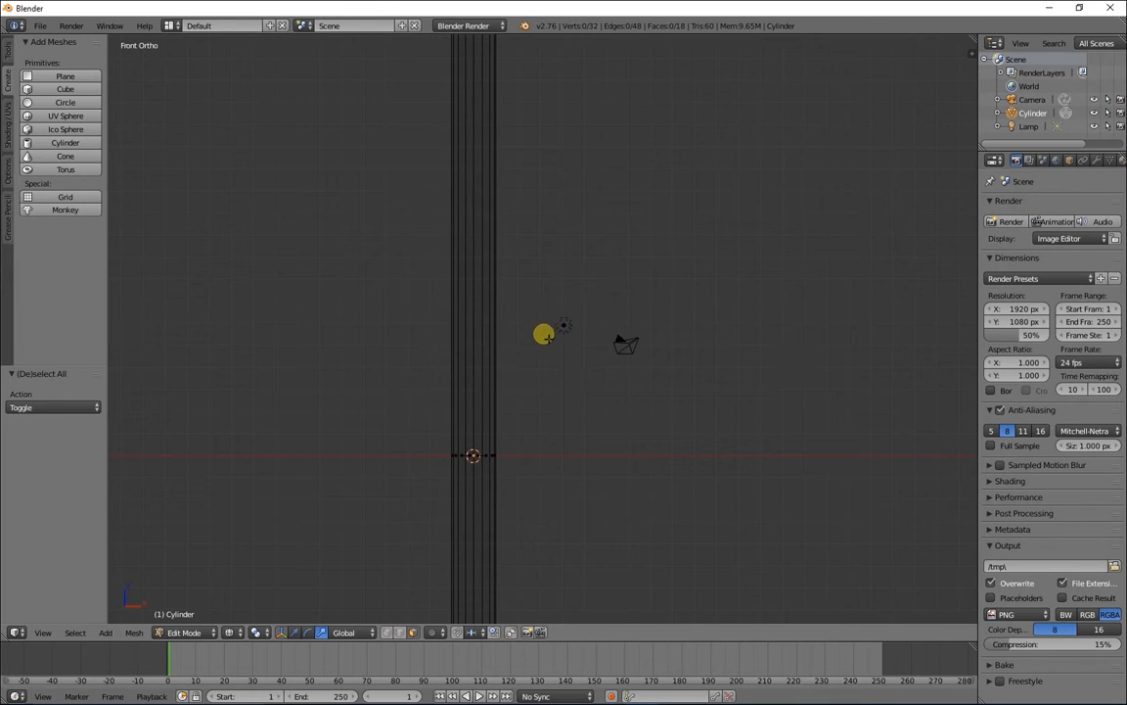
key("b")
left_click_drag(392, 174, 632, 221)
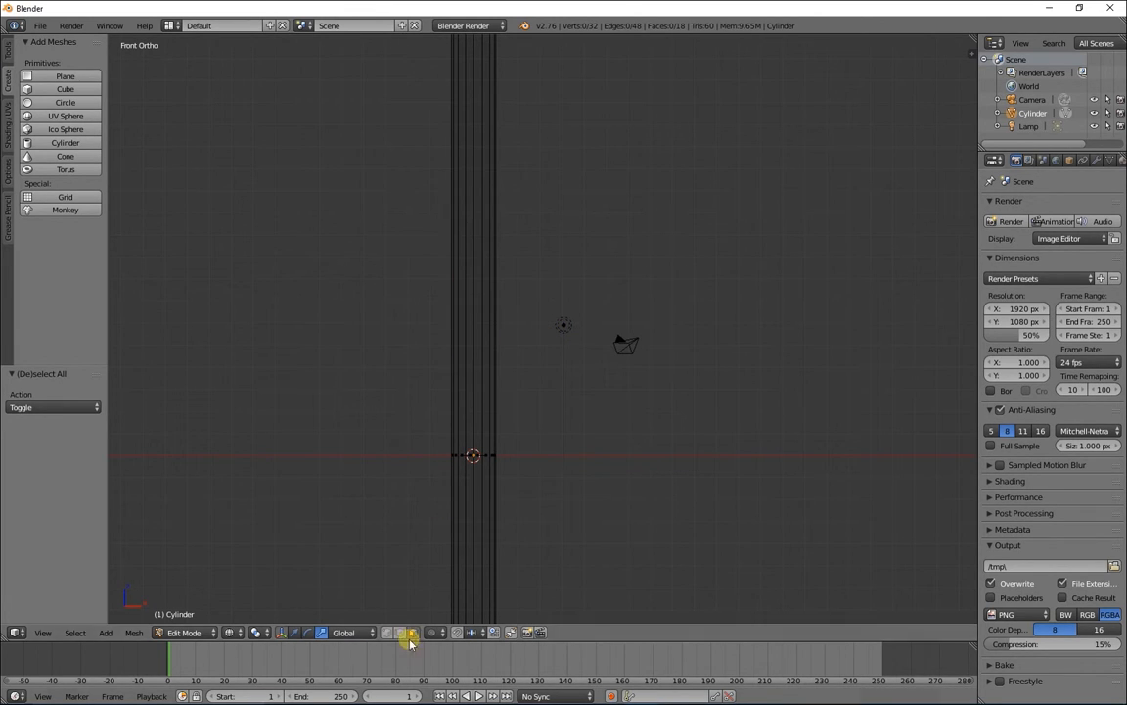
Leave and re-enter Edit Mode on the cylinder and switch the manipulator to Translate.
key("Tab")
key("Tab")
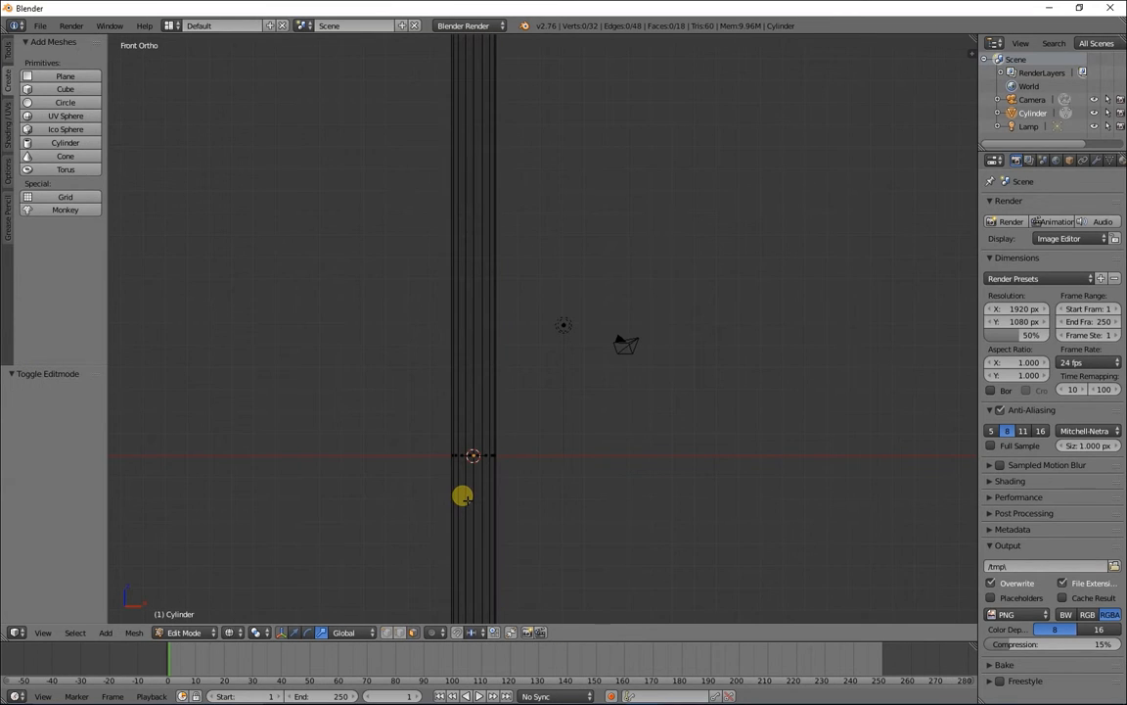
left_click(483, 260)
left_click(309, 632)
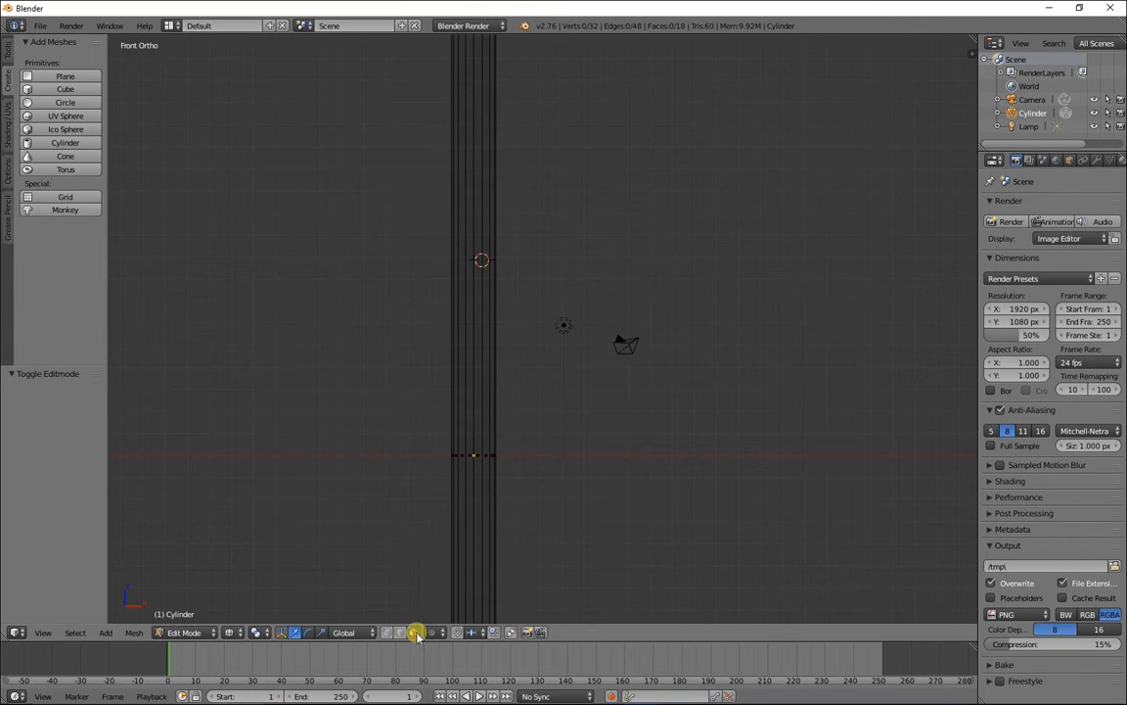
left_click(462, 330)
Try again to border-select the cylinder's upper faces in wireframe, re-entering Edit Mode and clearing the selection between attempts.
key("b")
left_click_drag(345, 207, 673, 307)
right_click(450, 206)
key("Tab")
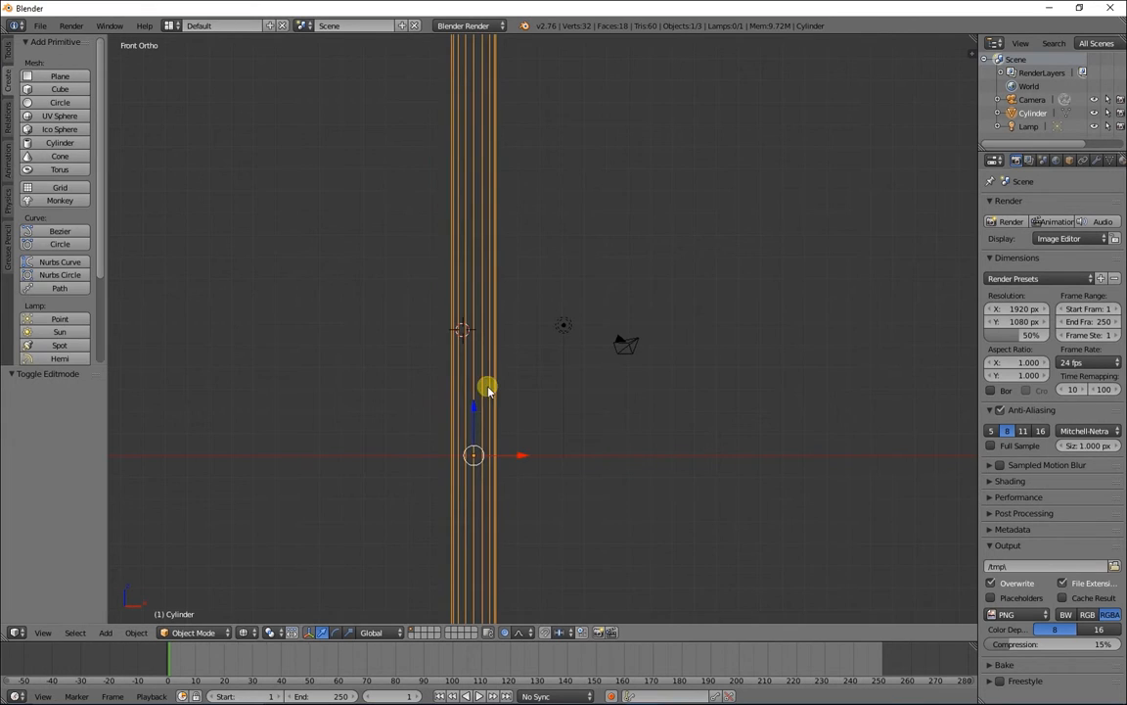
key("a")
key("Tab")
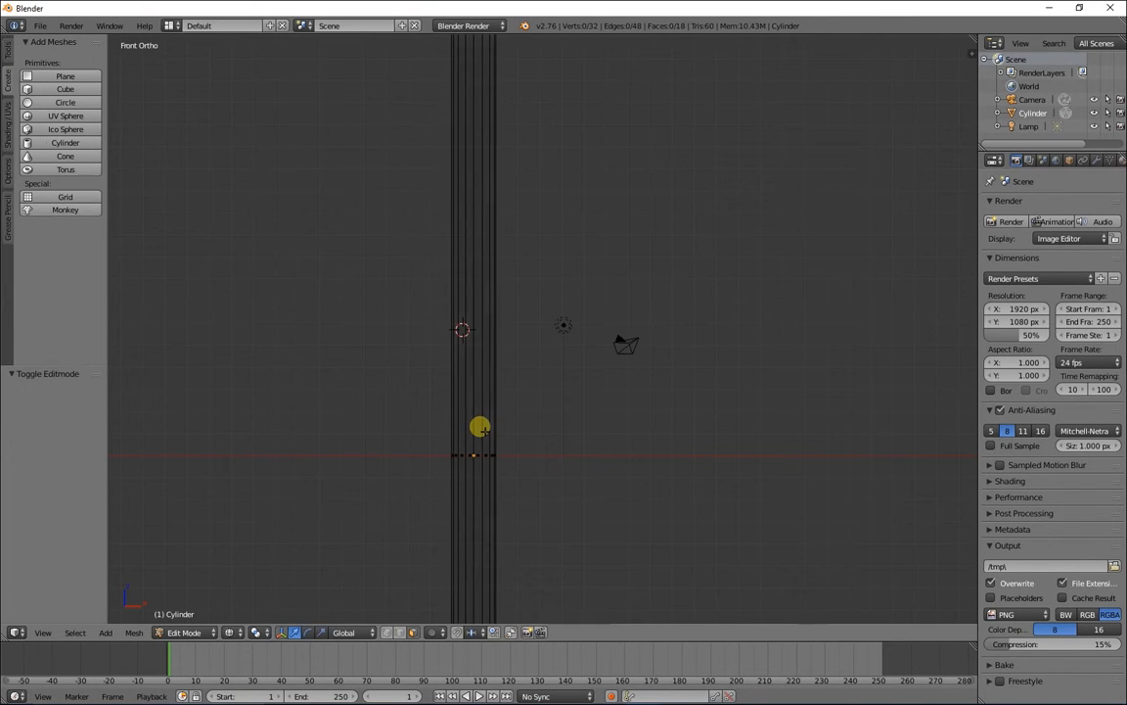
key("a")
key("a")
key("b")
left_click_drag(371, 167, 623, 249)
left_click(454, 232)
left_click(491, 238)
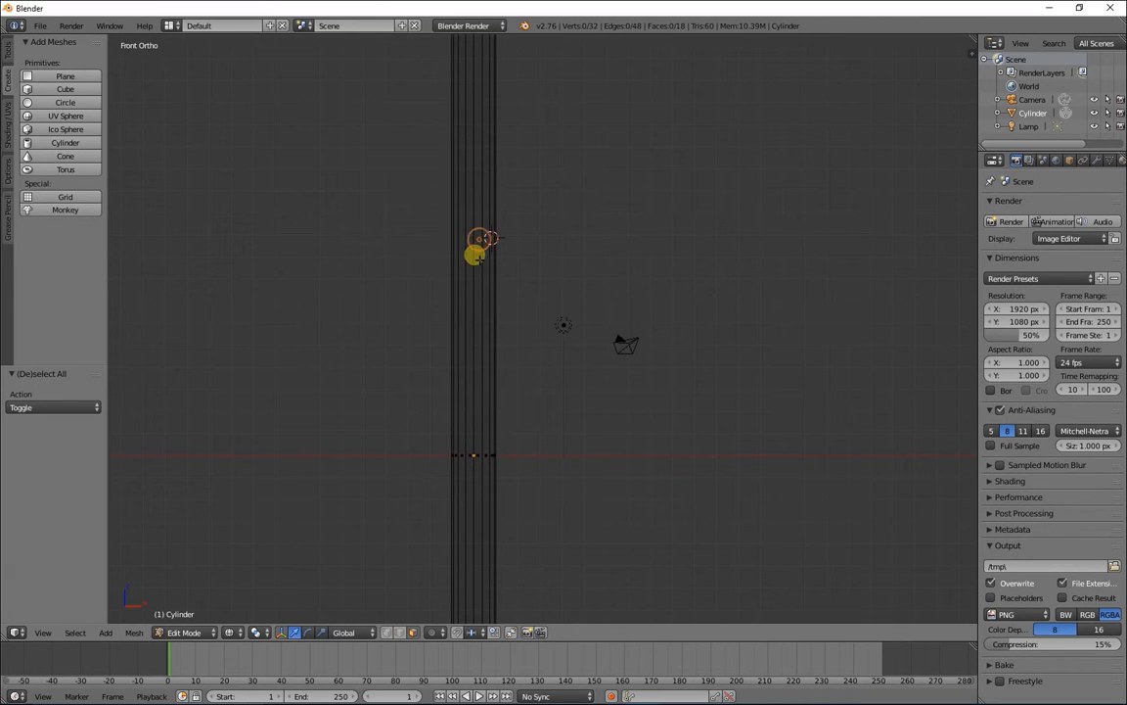
Switch to solid shading and border-select the visible faces of the cylinder above its centre.
key("z")
left_click(471, 261)
key("b")
left_click_drag(440, 256, 523, 279)
key("b")
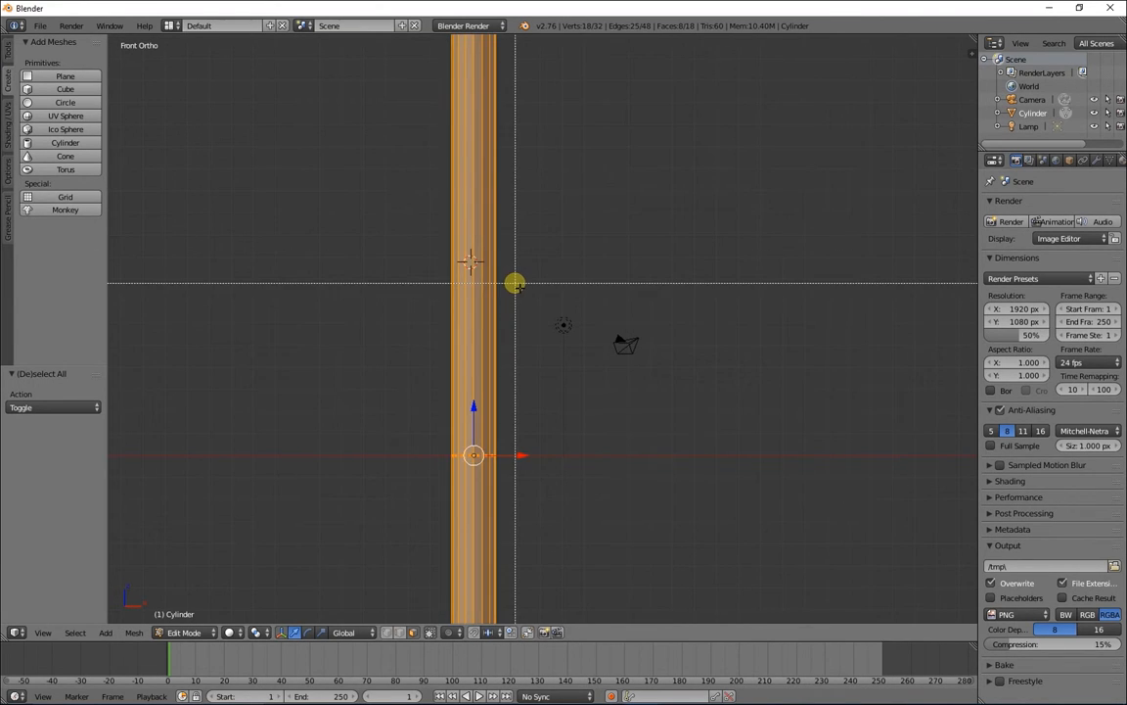
right_click(506, 283)
Clear the selection, return to wireframe shading and retry the border selection of faces above the cylinder's centre.
key("a")
key("z")
key("b")
left_click_drag(406, 252, 560, 296)
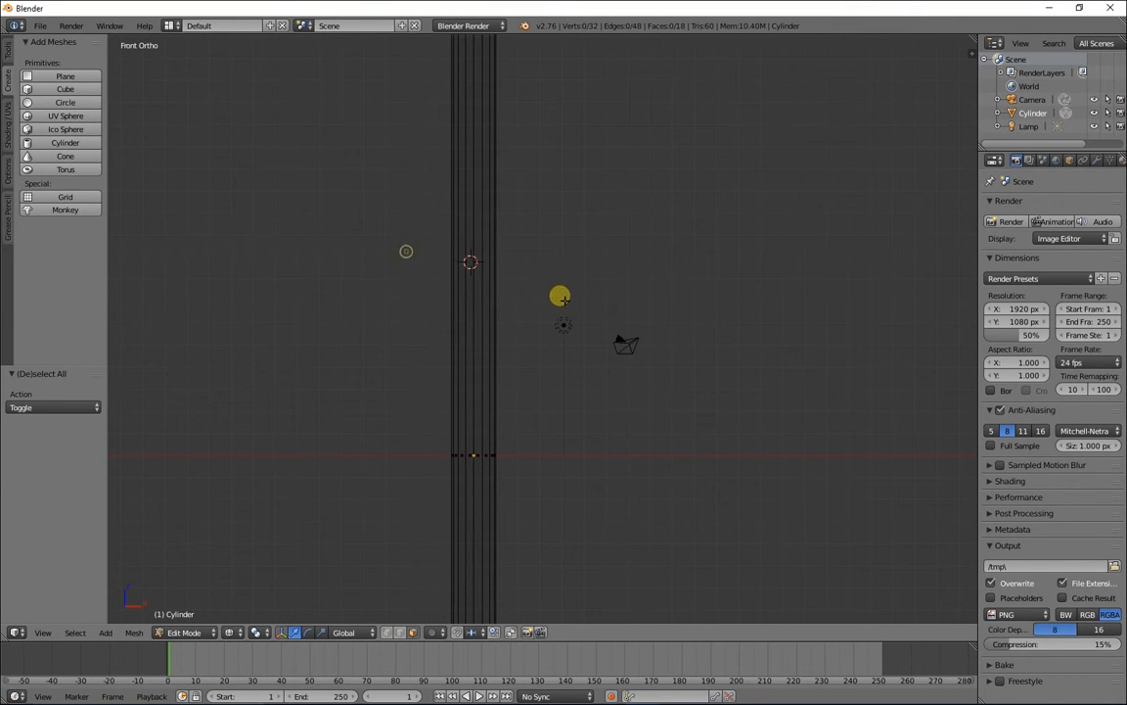
left_click(478, 306)
Switch to edge select mode and border-select all of the cylinder's lengthwise edges.
left_click(401, 632)
left_click(480, 403)
right_click(466, 402)
left_click(379, 302)
left_click(487, 355)
key("b")
left_click_drag(440, 265, 557, 316)
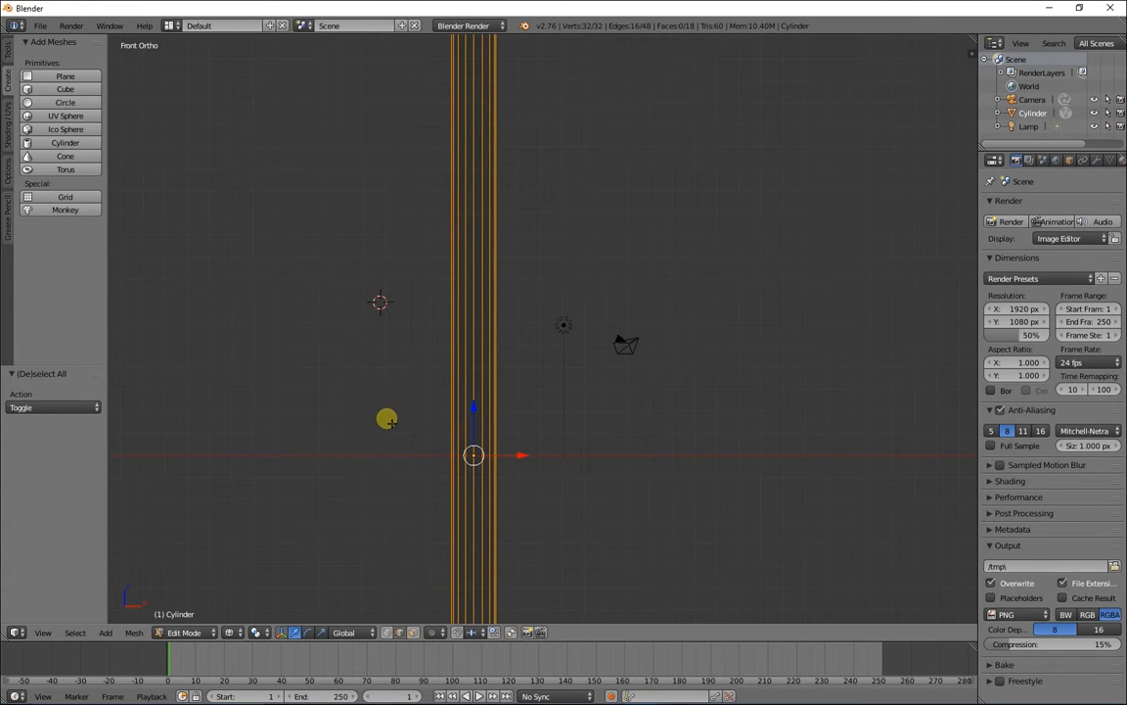
scroll(387, 424, "down", 4)
scroll(400, 435, "up", 2)
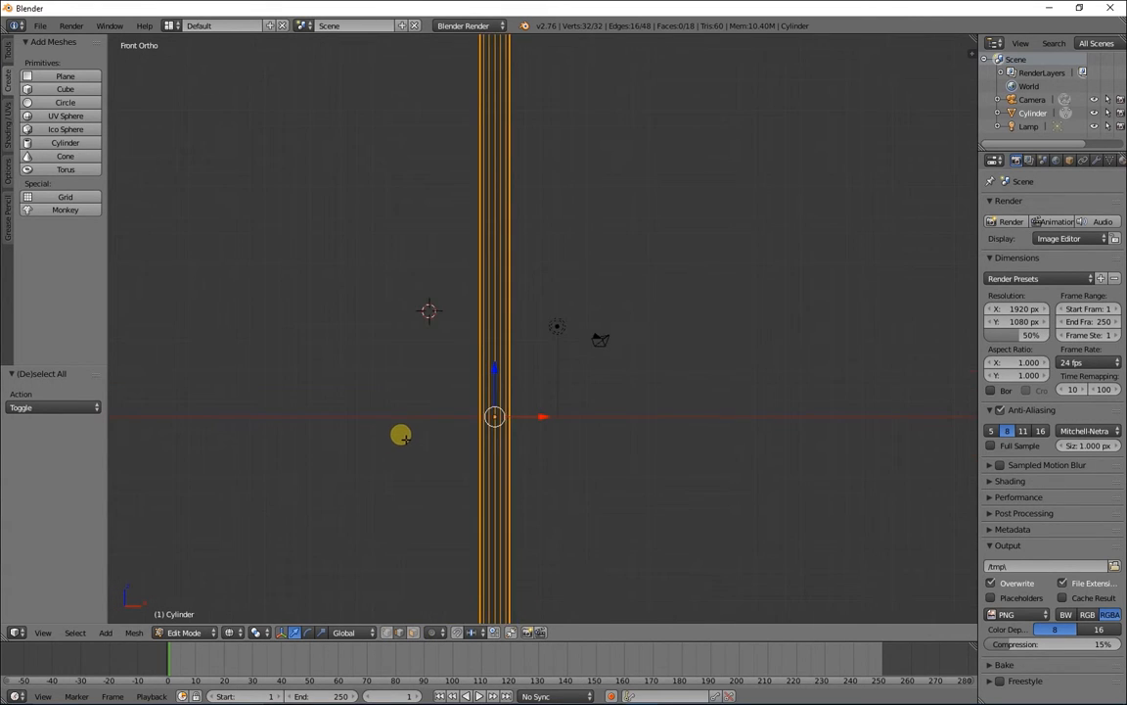
scroll(455, 456, "up", 4)
middle_click_drag(556, 392, 717, 563, "shift")
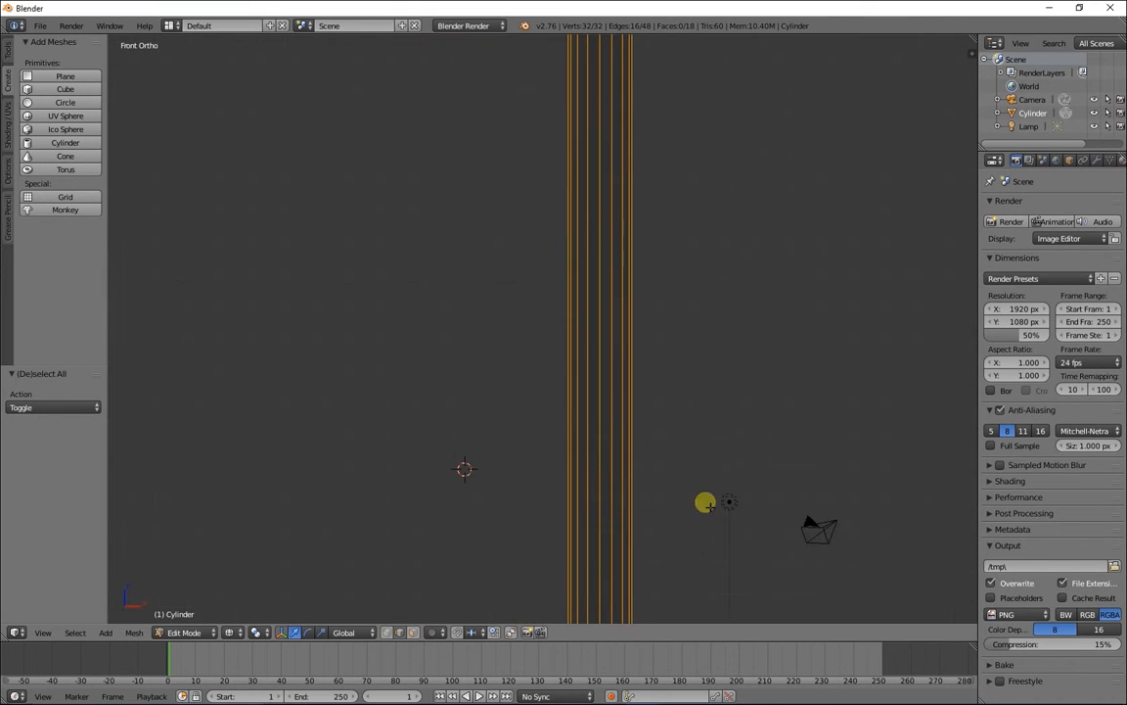
Add 34 evenly spaced loop cuts around the cylinder with Loop Cut and Slide, sliding them by a factor of about -0.348.
scroll(662, 311, "down", 1)
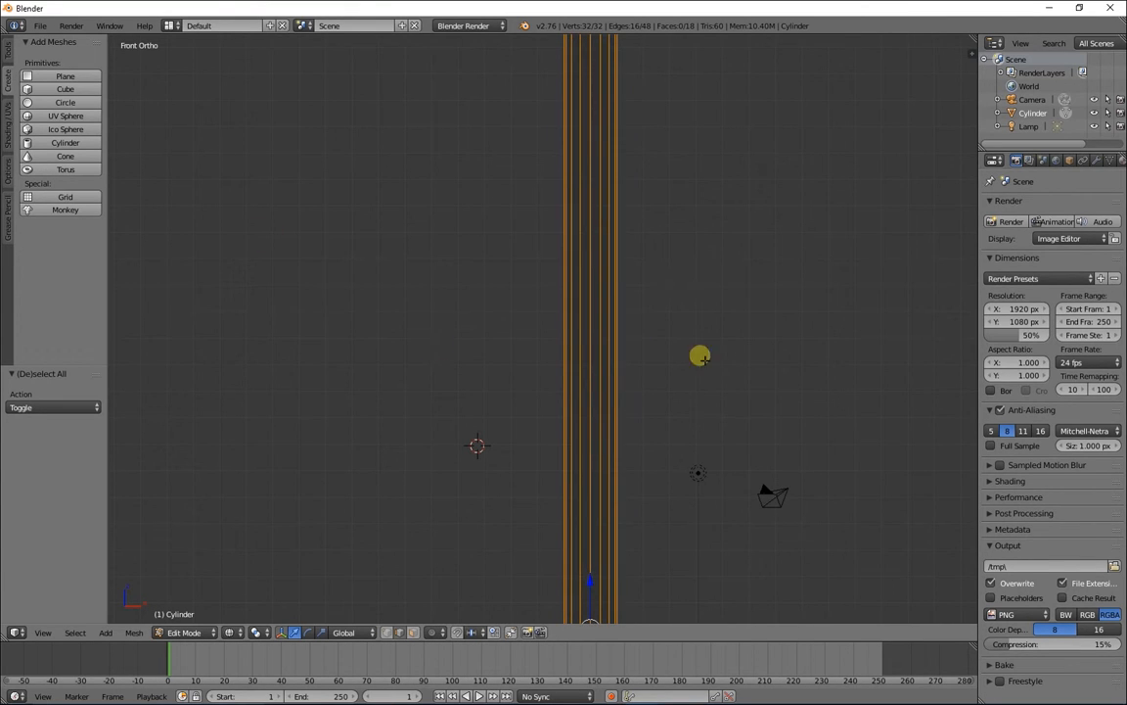
scroll(591, 330, "down", 4)
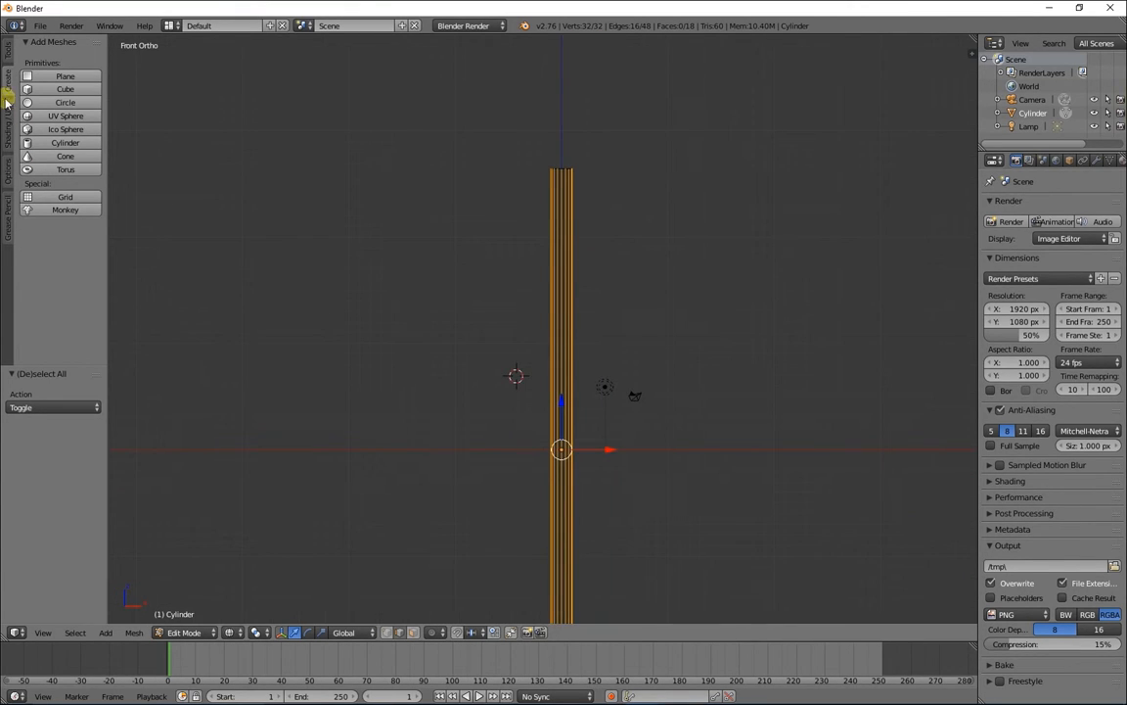
left_click(7, 49)
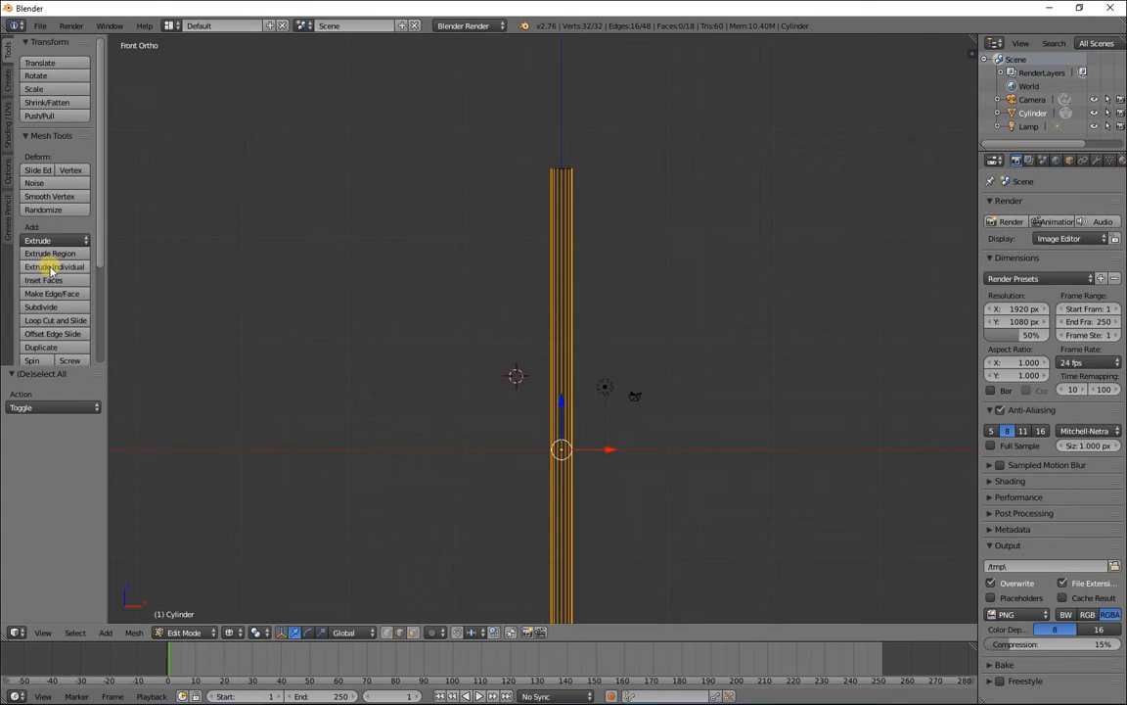
scroll(46, 264, "down", 3)
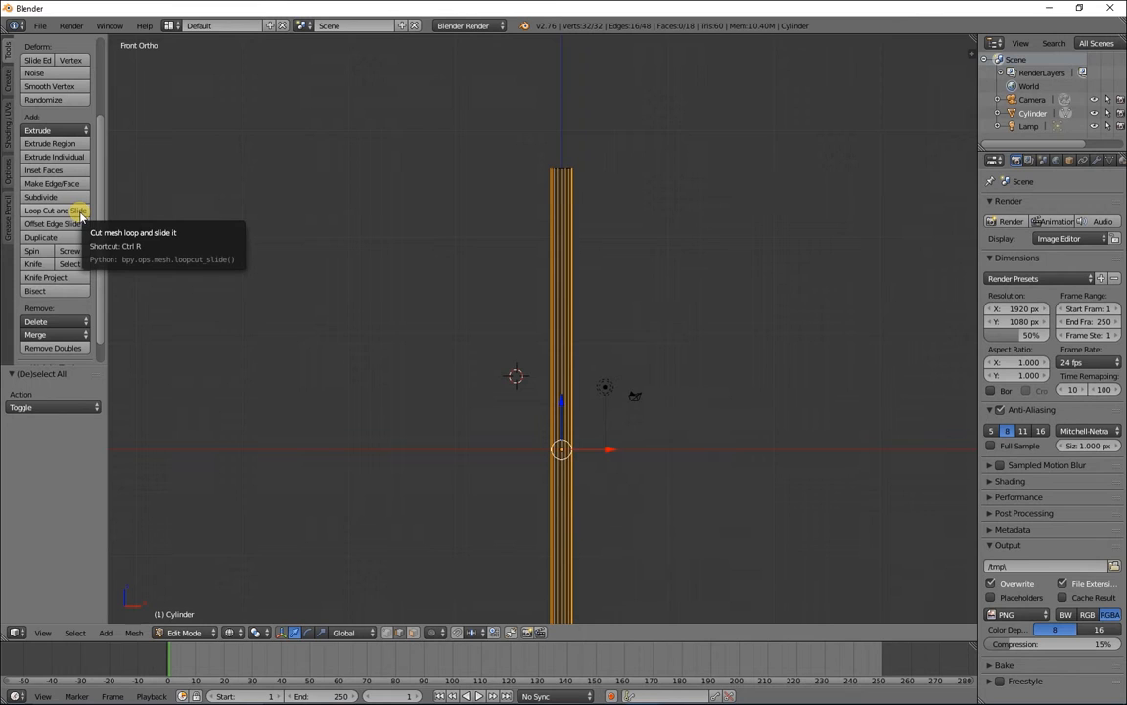
left_click(81, 215)
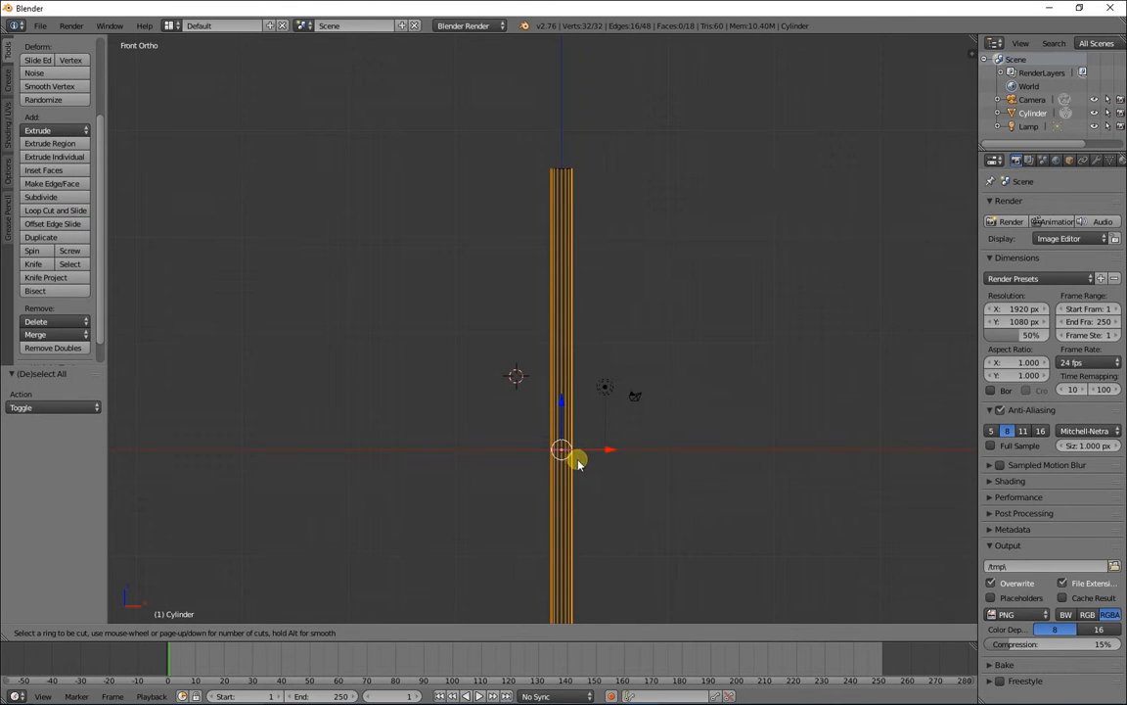
scroll(600, 470, "up", 4)
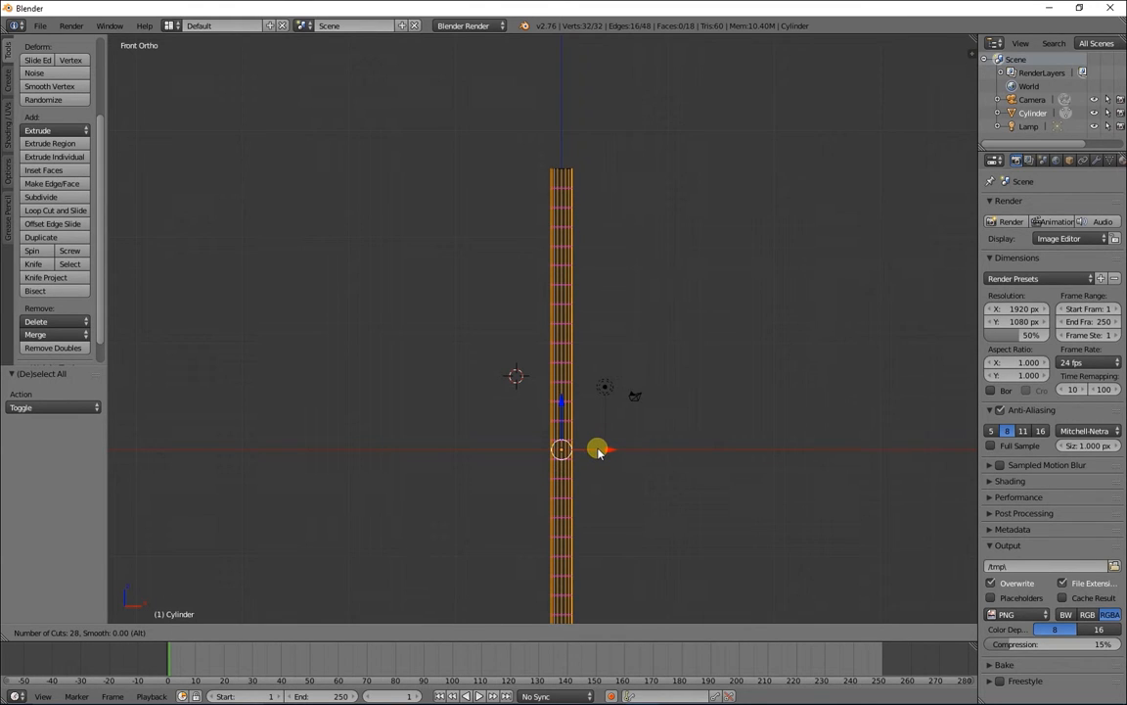
scroll(596, 452, "up", 2)
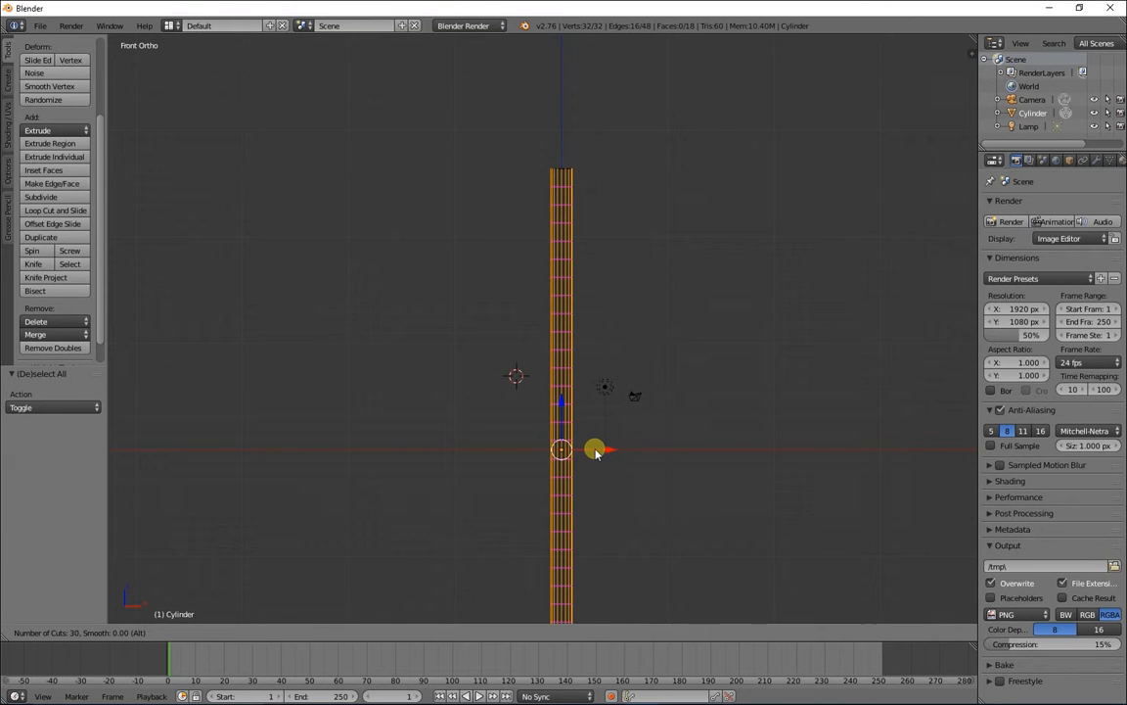
scroll(596, 452, "up", 4)
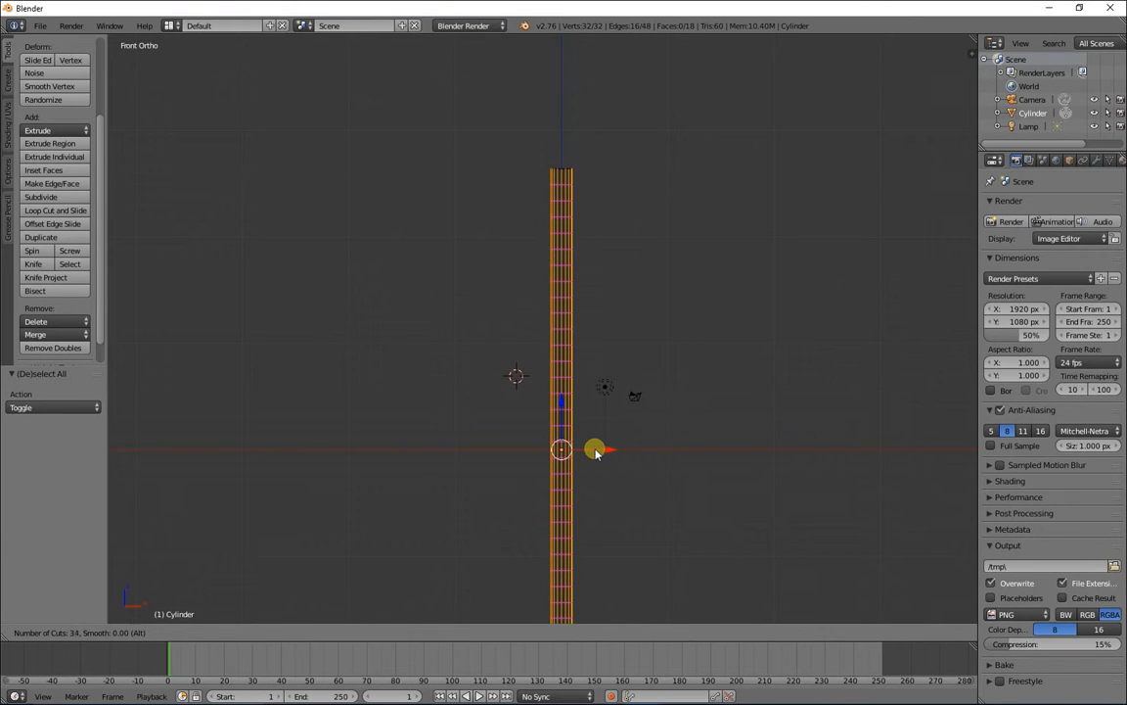
left_click(596, 452)
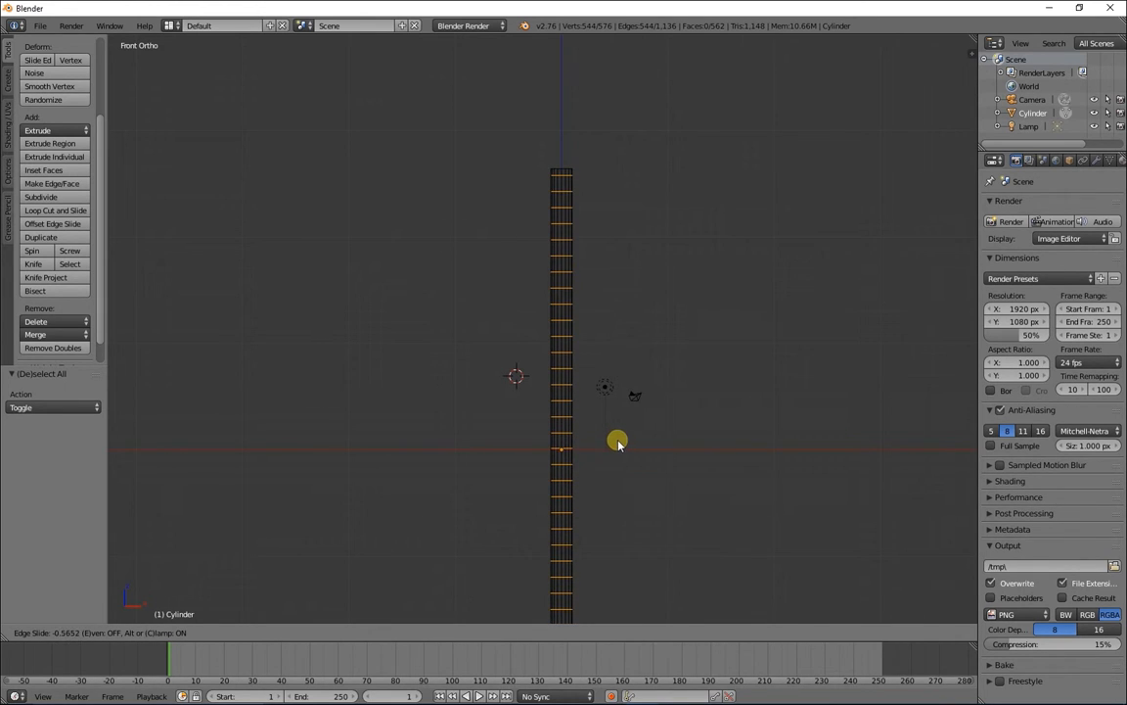
left_click(617, 443)
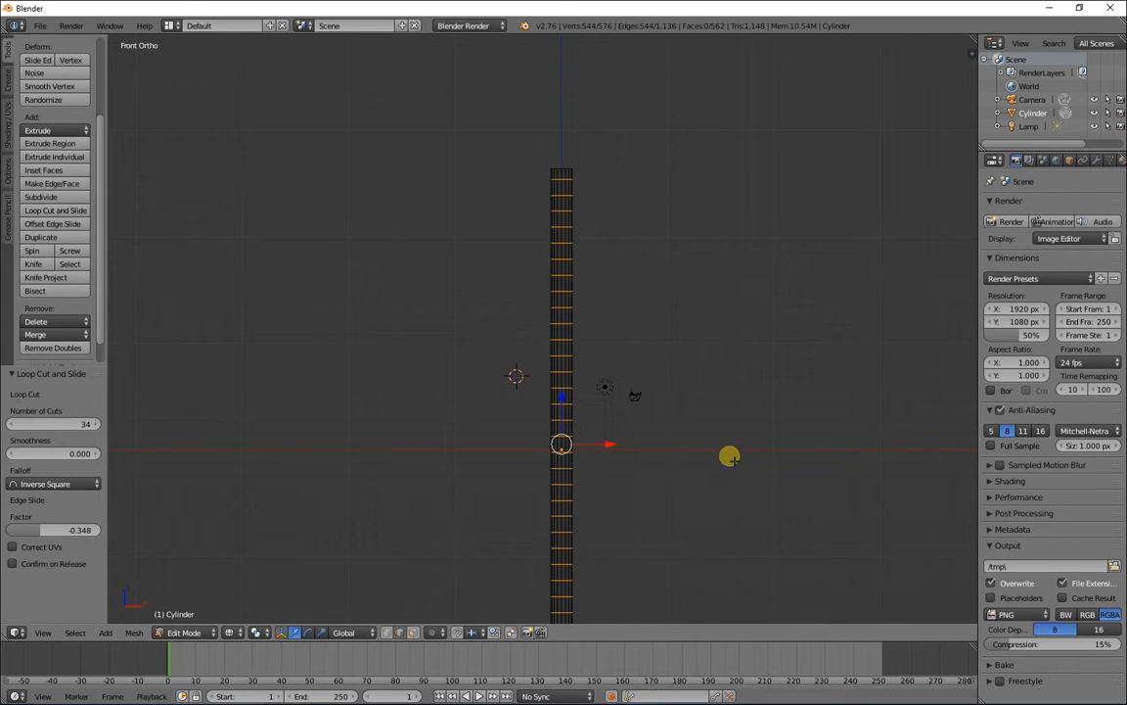
Switch to vertex select mode, clear the selection and border-select the ring of vertices at the cylinder's centre.
scroll(730, 460, "down", 2)
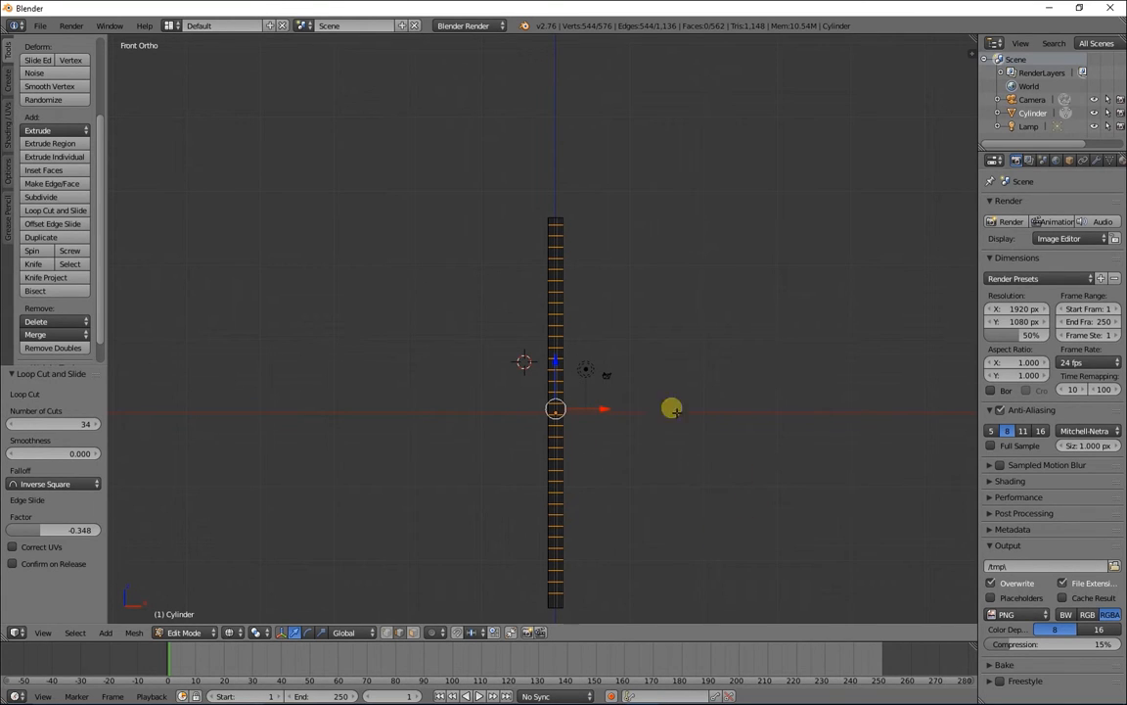
left_click(388, 632)
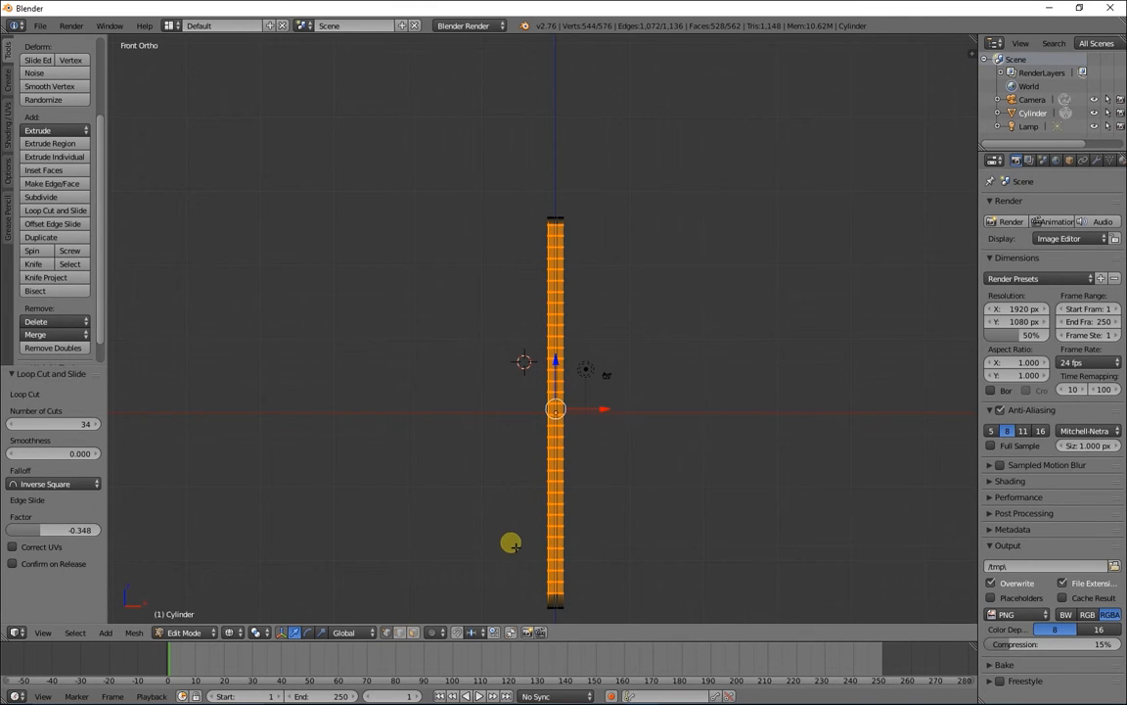
key("a")
key("b")
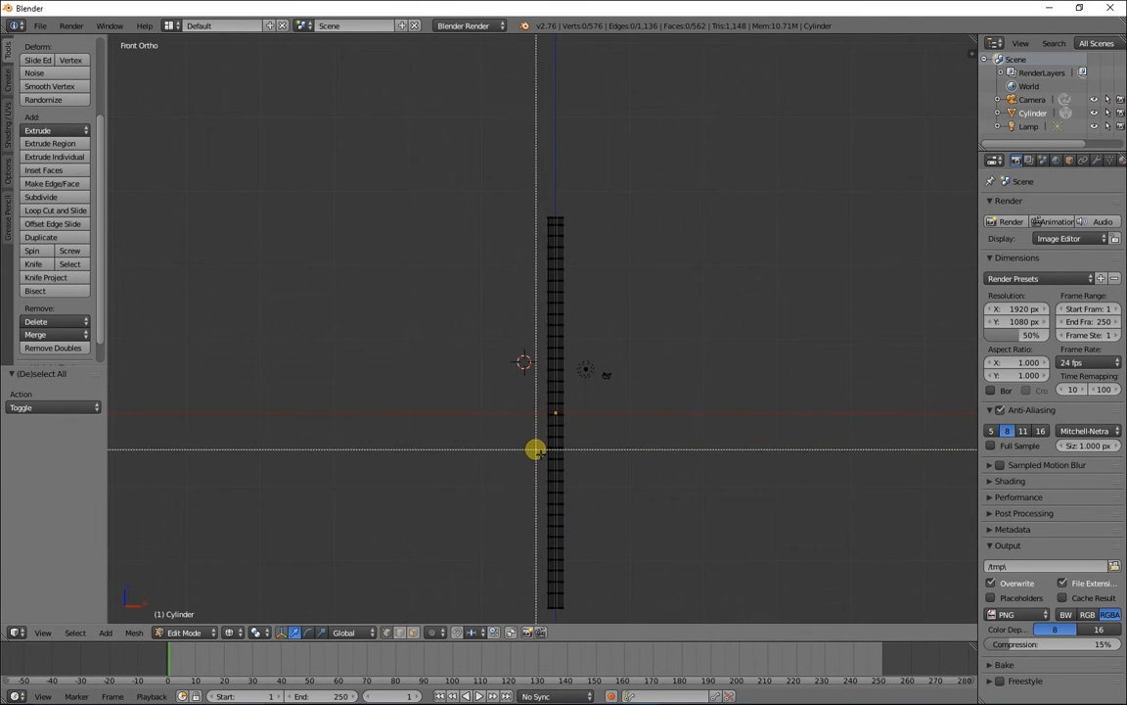
left_click_drag(528, 402, 580, 420)
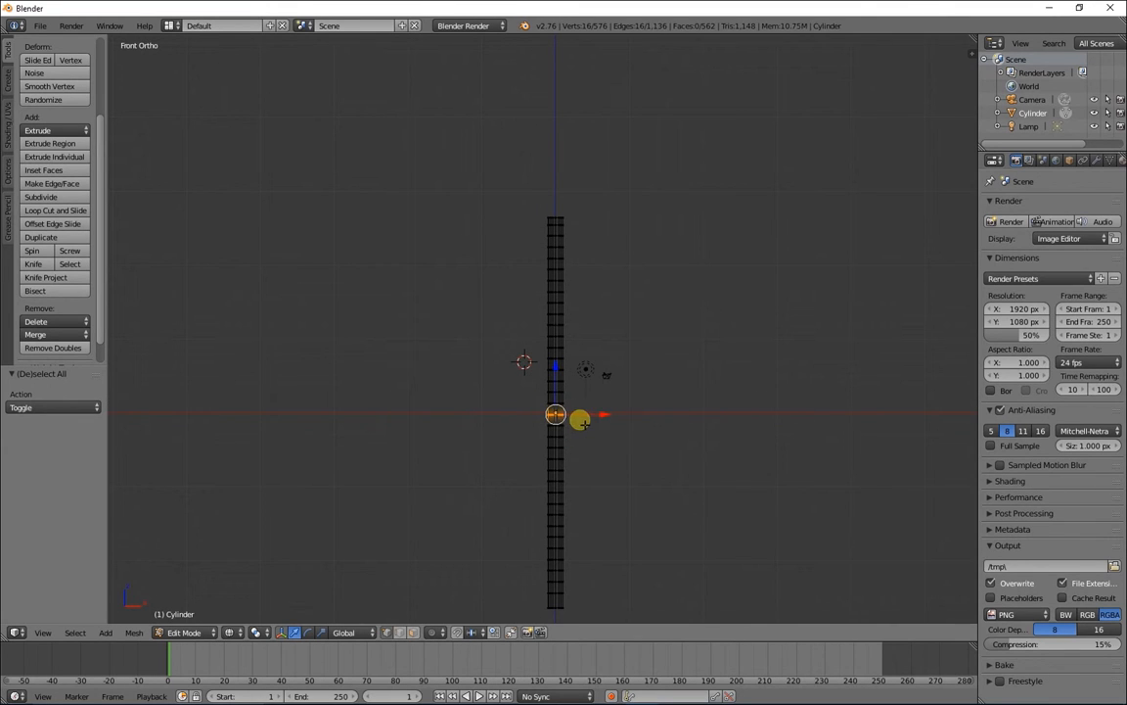
Try moving the centre ring about -41.8 along X without proportional editing, and undo the move.
left_click_drag(597, 418, 290, 415)
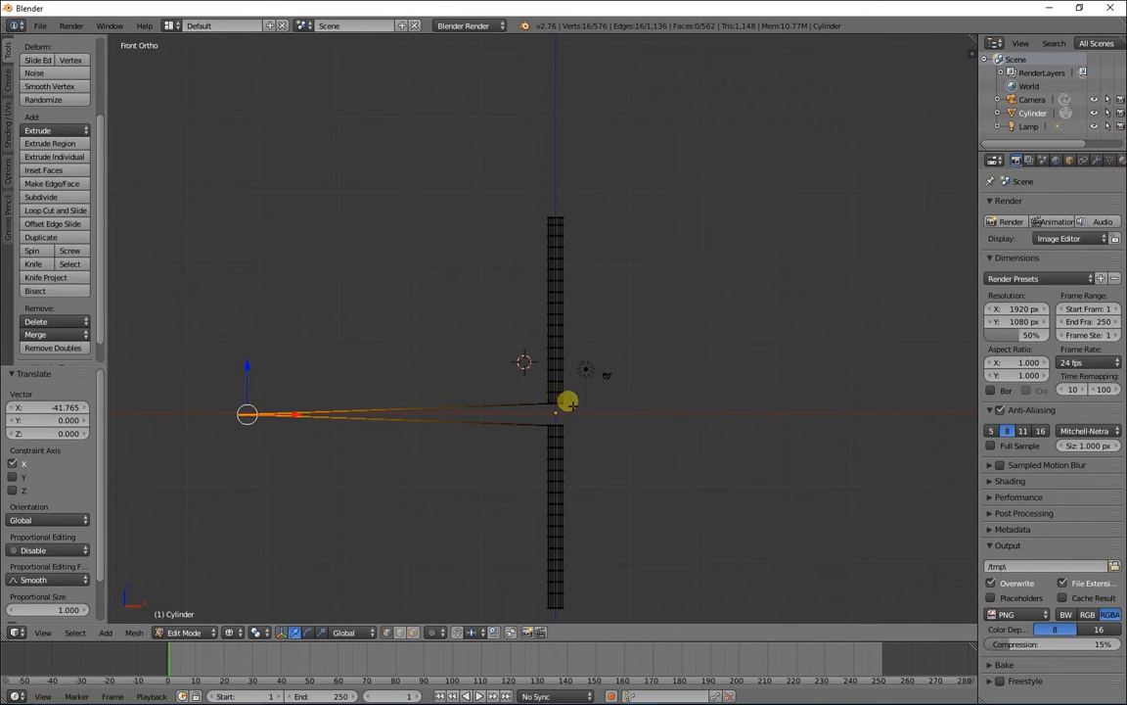
key("ctrl+z")
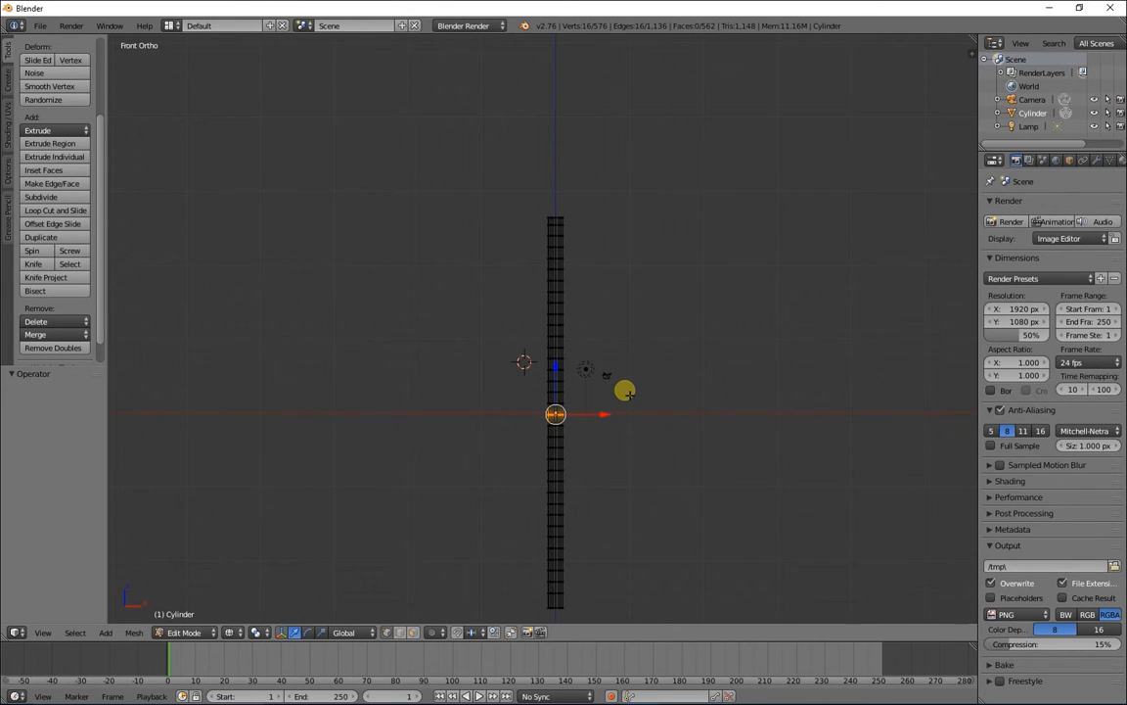
Enable proportional editing and move the centre ring about -13.7 in X and 0.37 in Z, with smooth falloff and proportional size about 28.1.
left_click(428, 633)
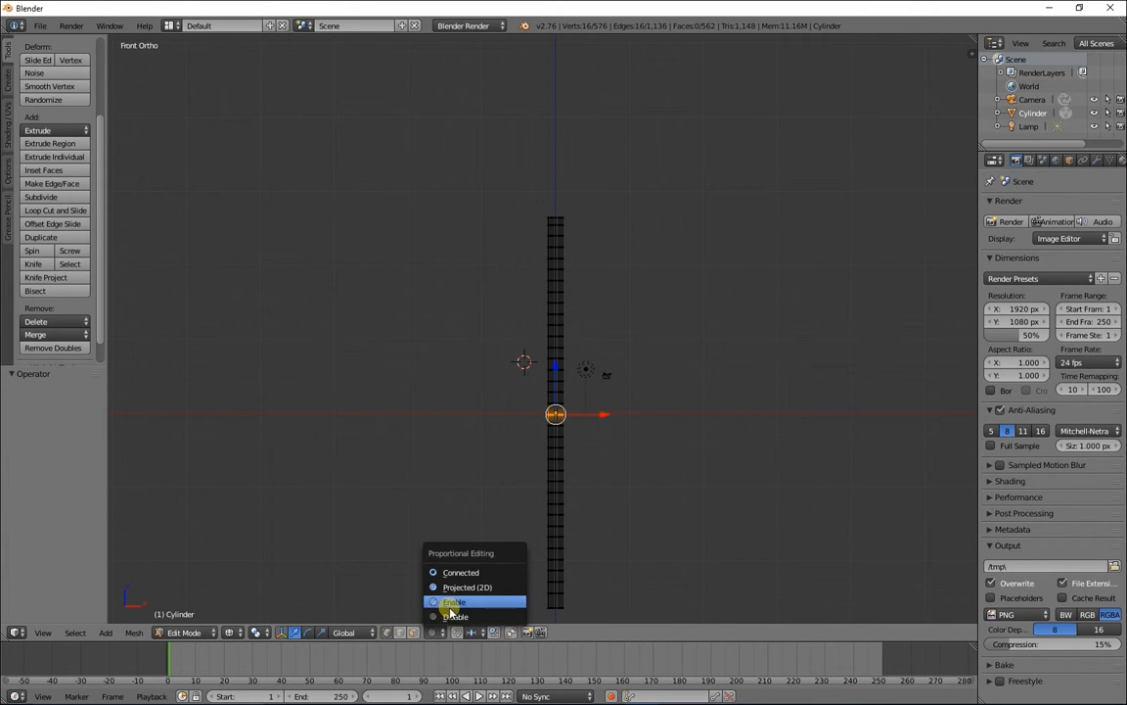
left_click(448, 606)
scroll(577, 424, "down", 3)
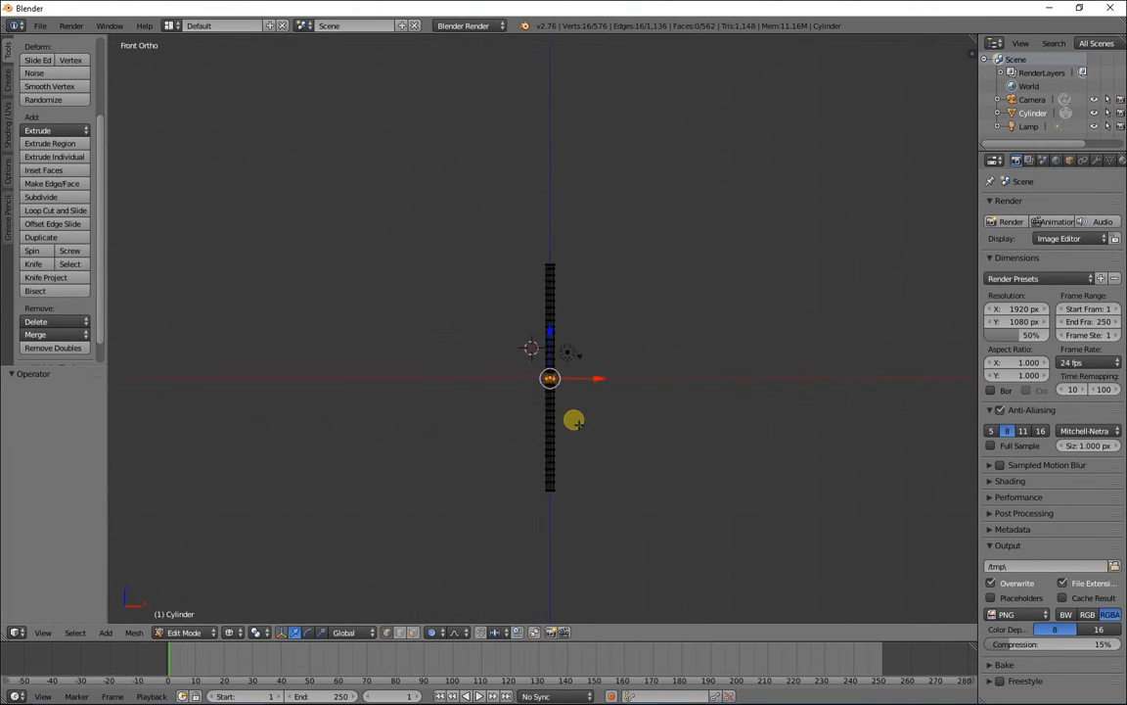
scroll(578, 424, "up", 6)
key("g")
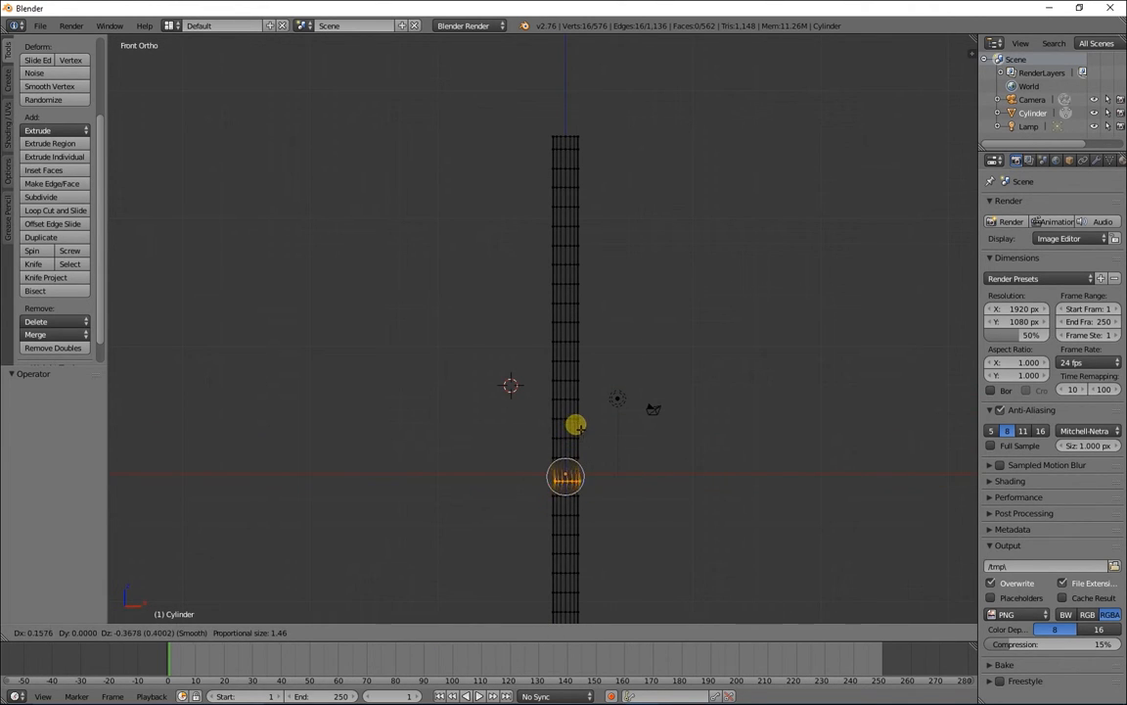
scroll(580, 422, "down", 7)
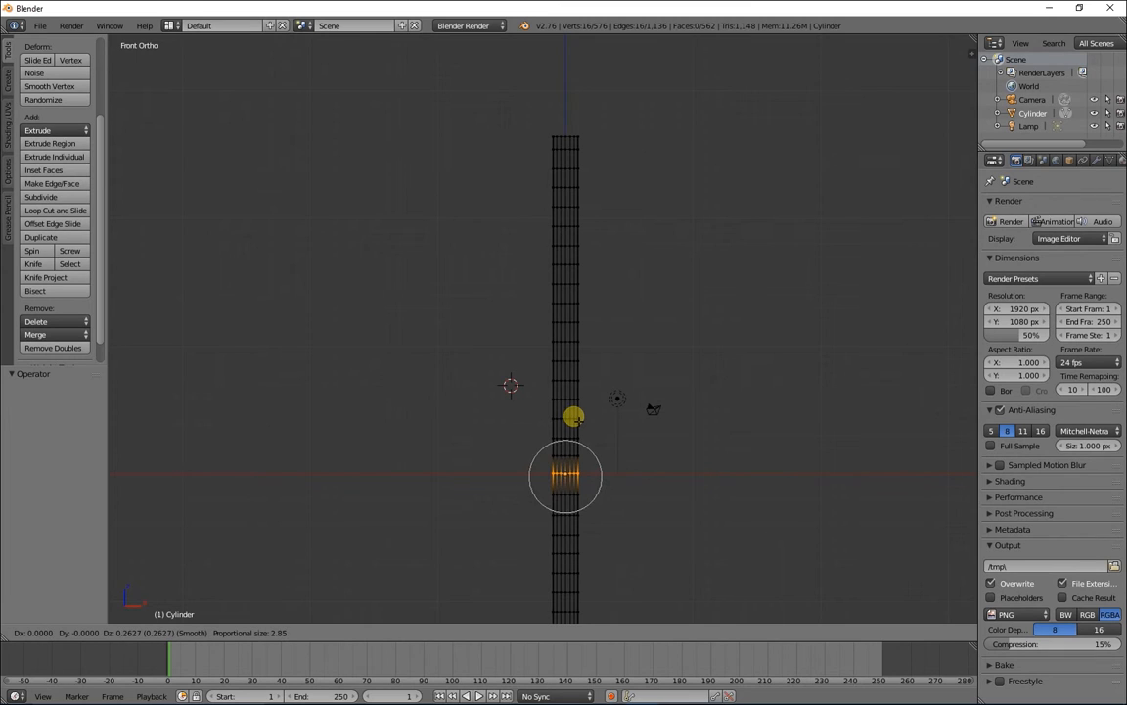
scroll(575, 418, "down", 16)
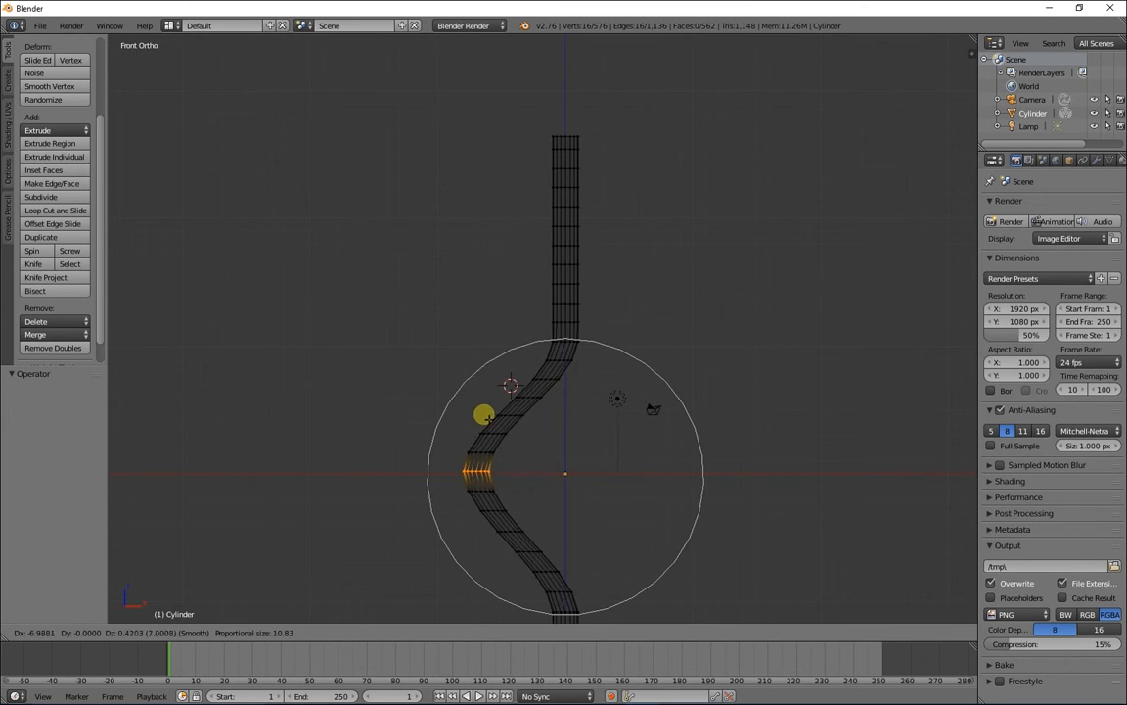
scroll(484, 423, "down", 4)
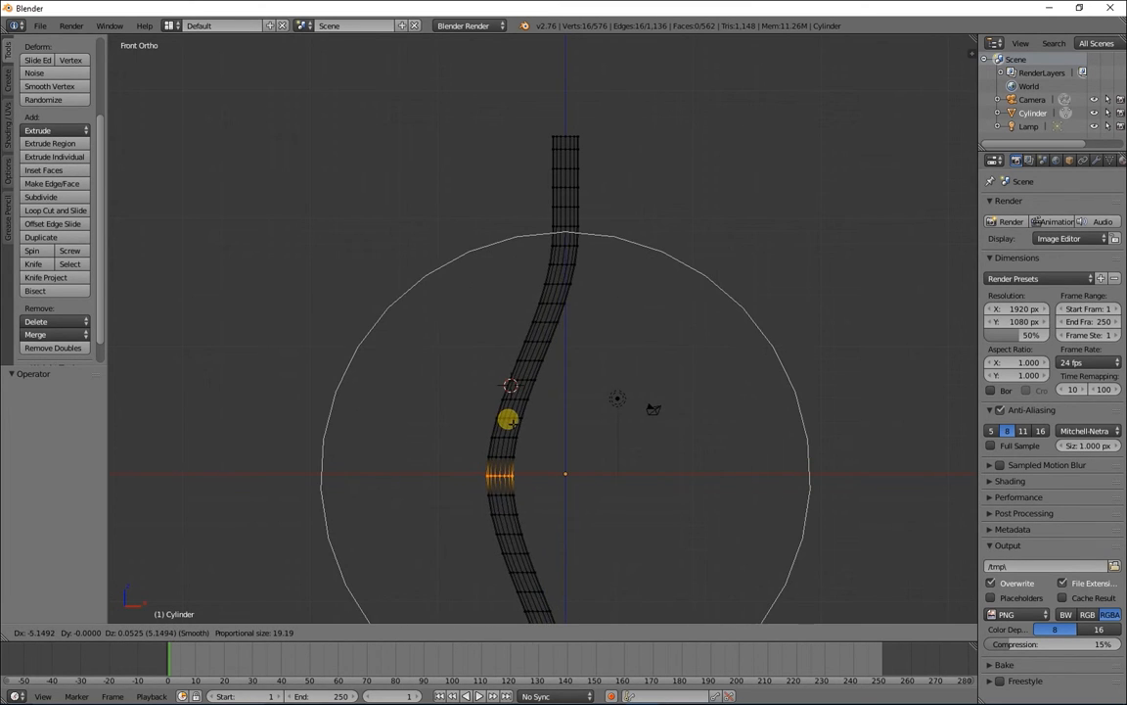
scroll(460, 421, "down", 1)
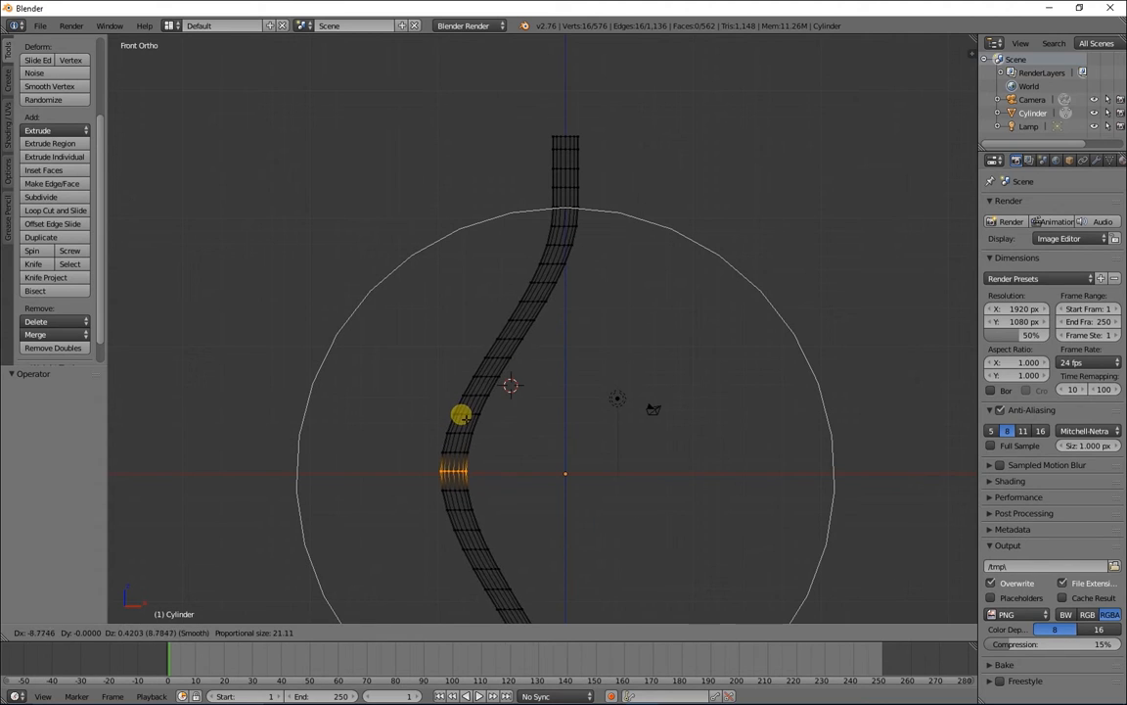
scroll(443, 419, "down", 3)
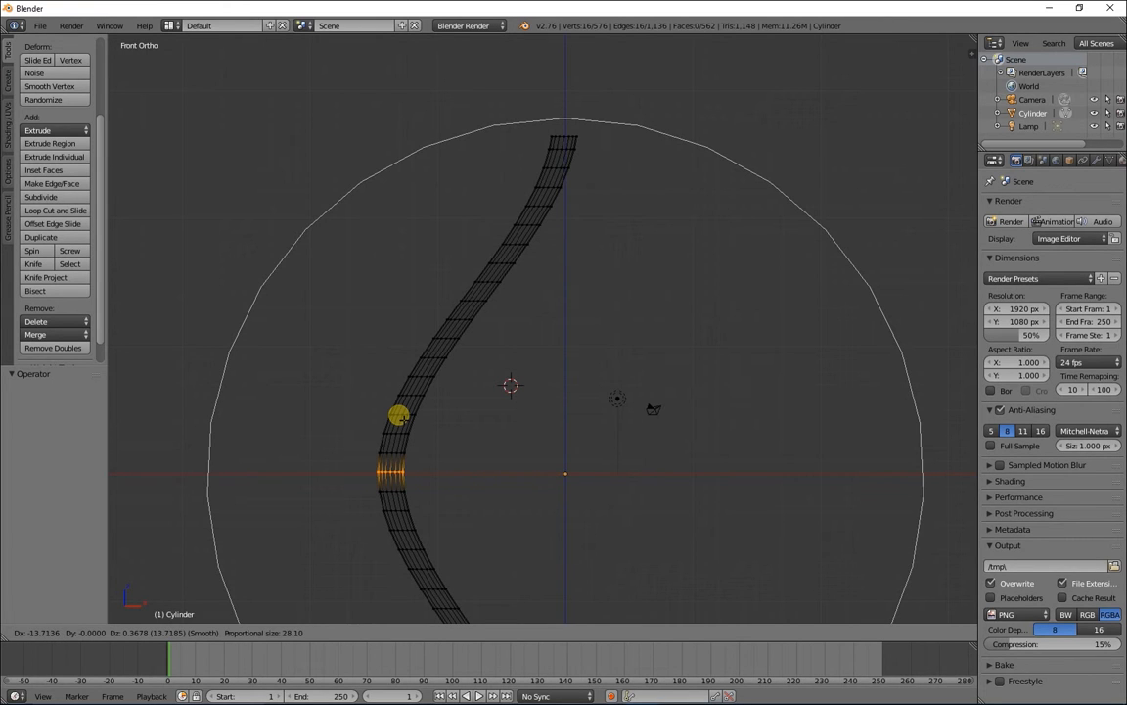
left_click(398, 416)
Clear the selection and border-select only the ring of vertices at the cylinder's lower end.
scroll(551, 434, "down", 5)
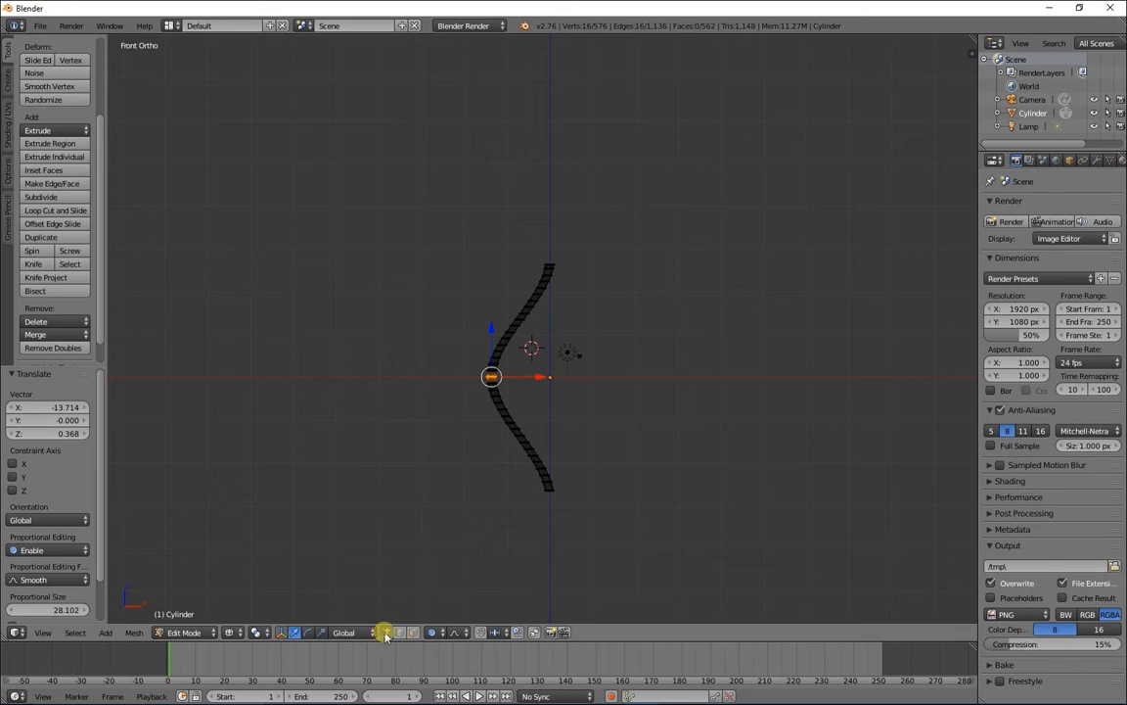
left_click_drag(585, 515, 518, 488, "shift")
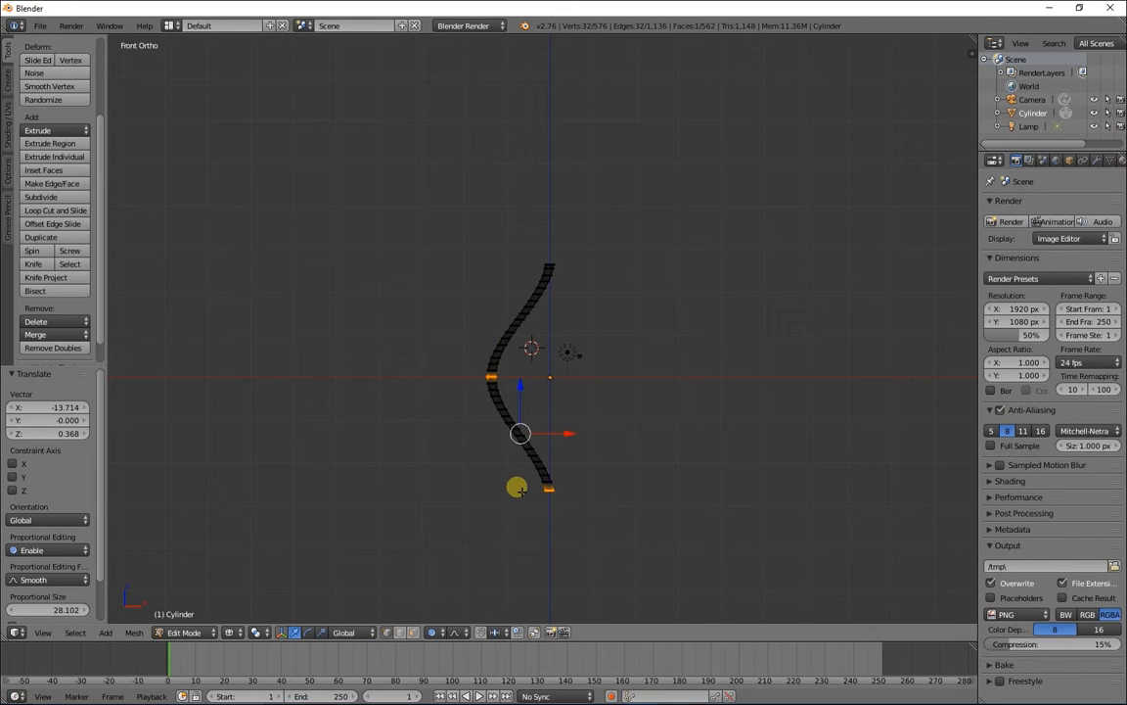
key("a")
key("b")
left_click_drag(566, 504, 525, 491)
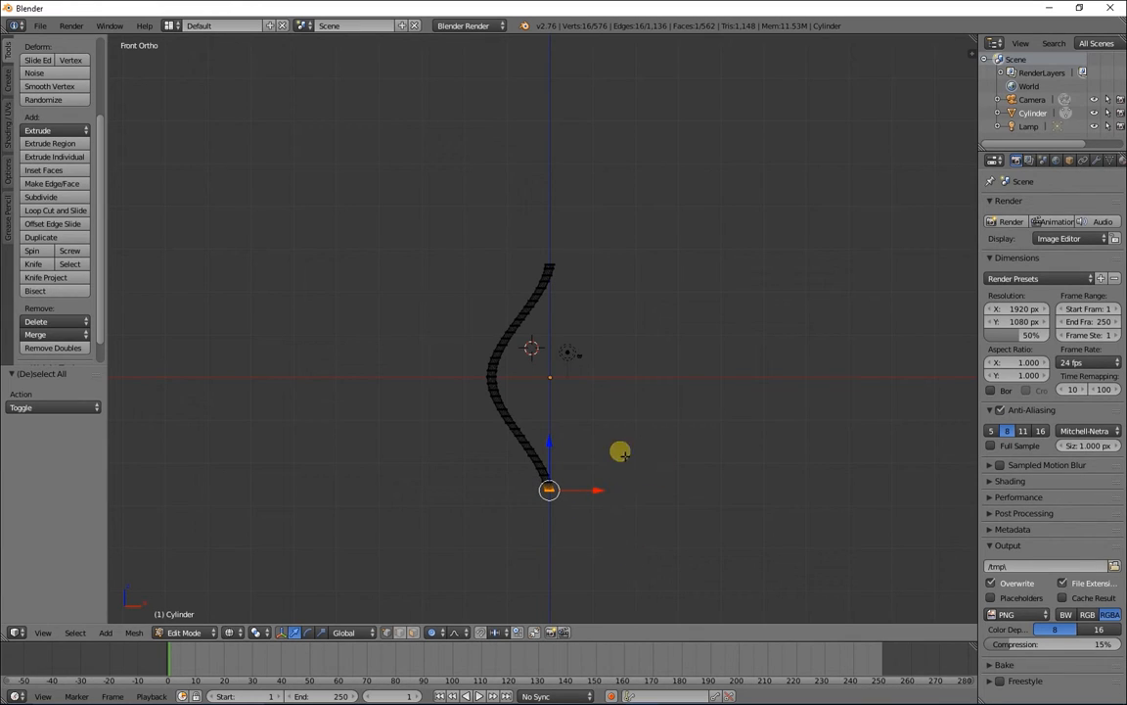
Rotate the lower end ring about -65.5° with smooth proportional editing at a size of about 34.
middle_click_drag(686, 464, 686, 382, "shift")
scroll(690, 423, "up", 4)
middle_click_drag(675, 436, 670, 427, "shift")
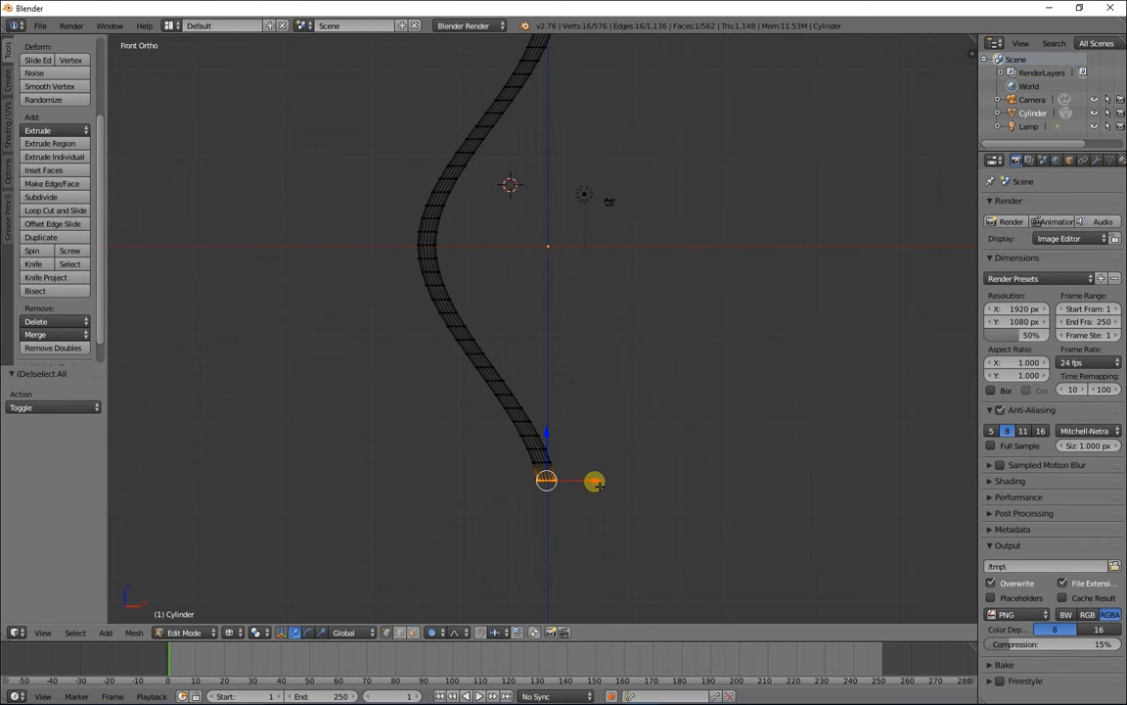
key("g")
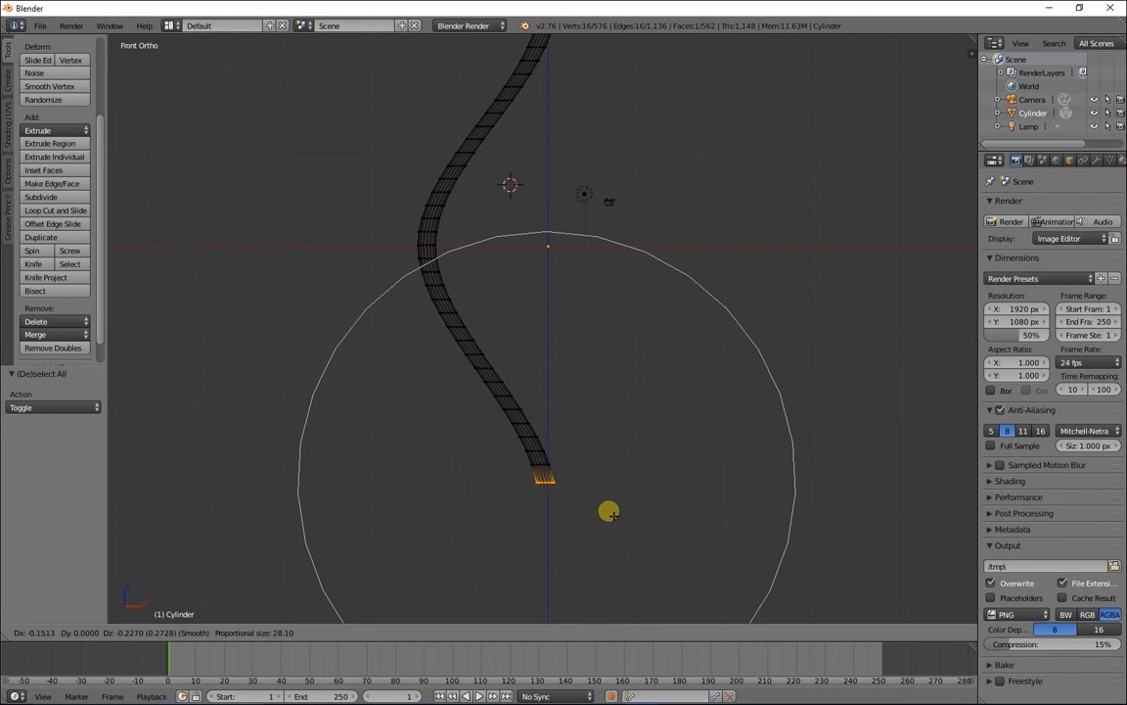
key("r")
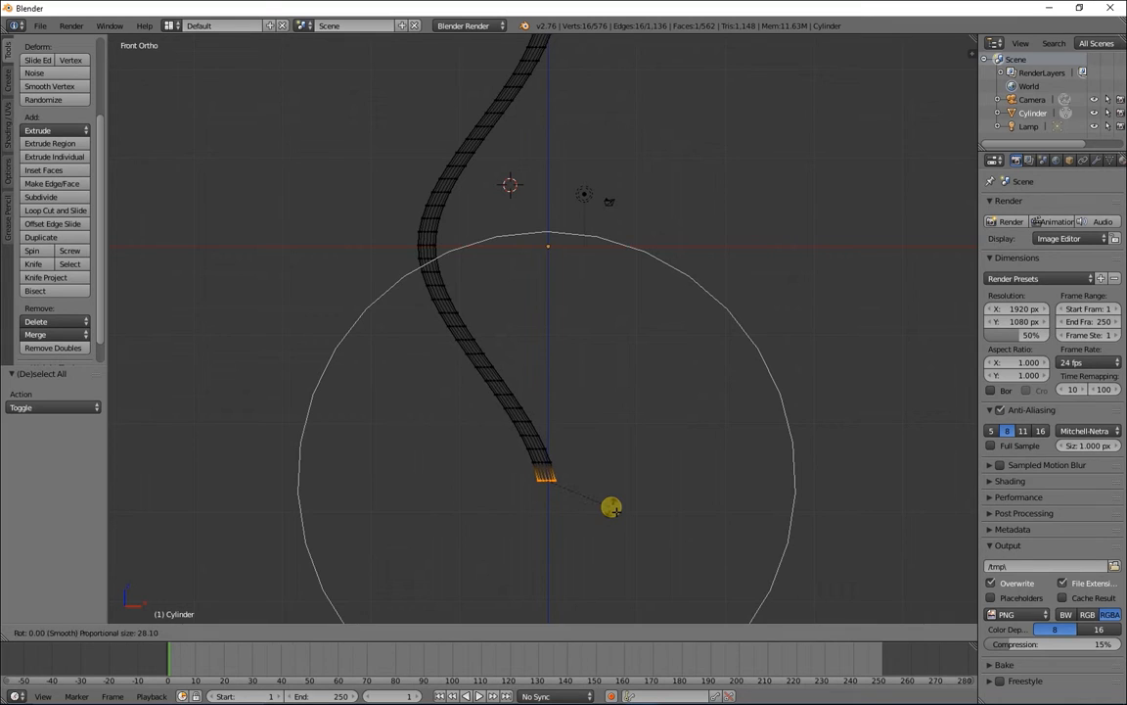
scroll(612, 508, "up", 11)
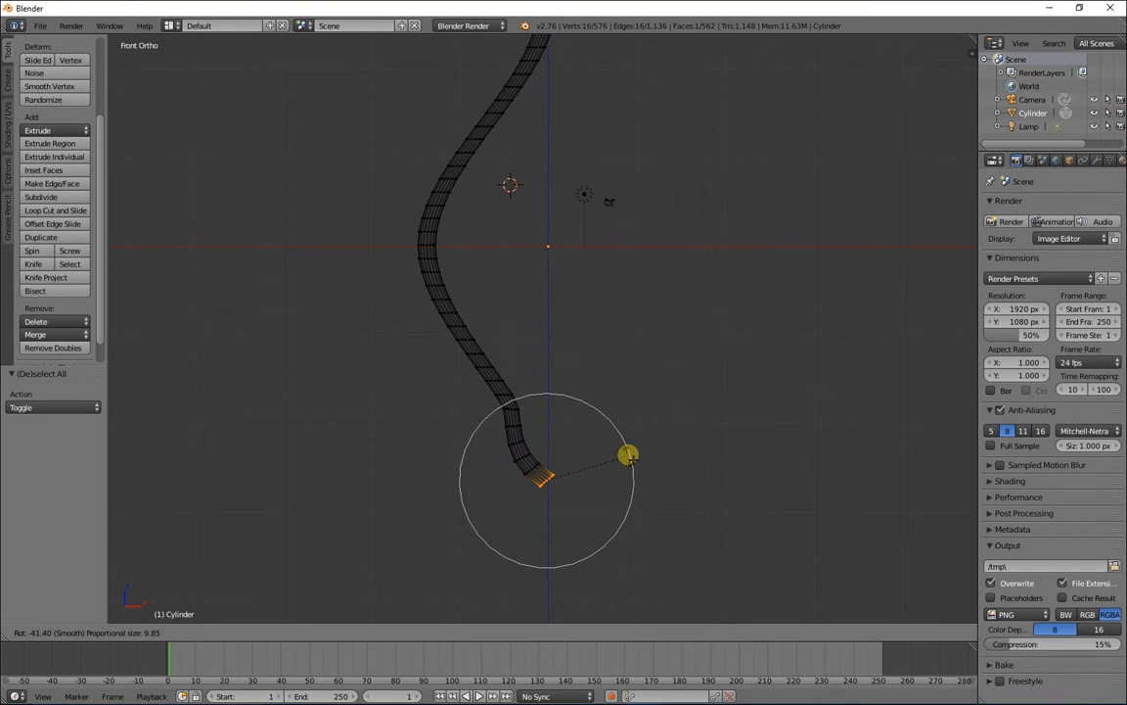
scroll(607, 430, "down", 8)
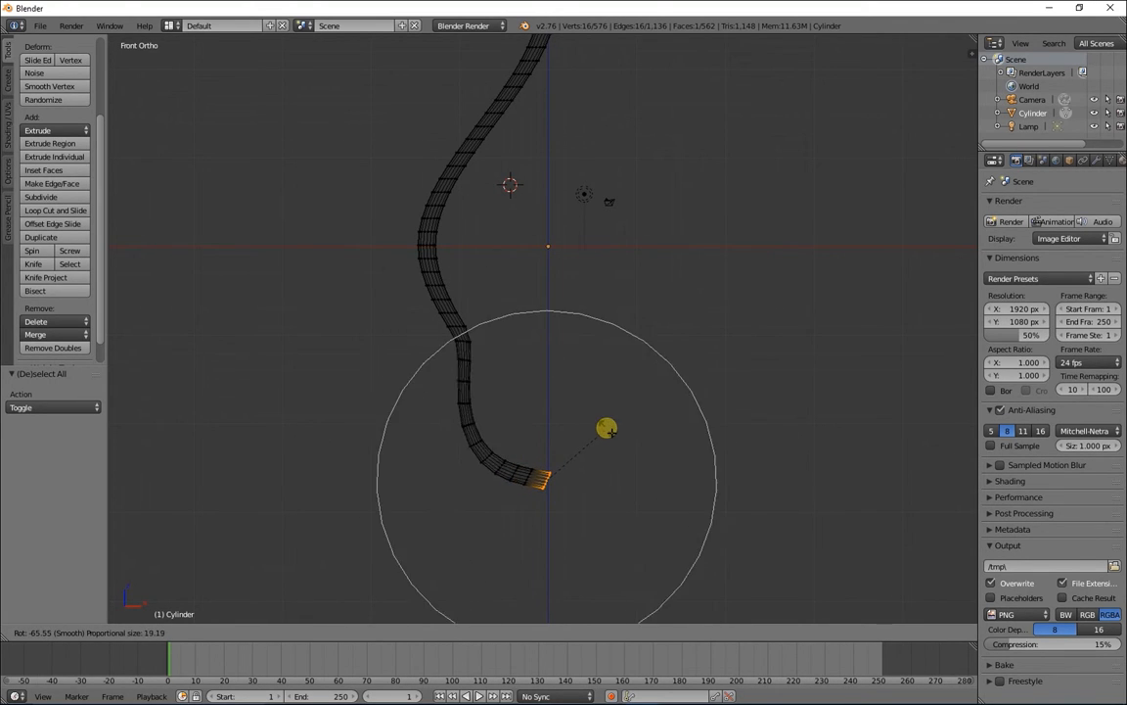
scroll(611, 432, "down", 4)
scroll(607, 427, "down", 1)
left_click(607, 428)
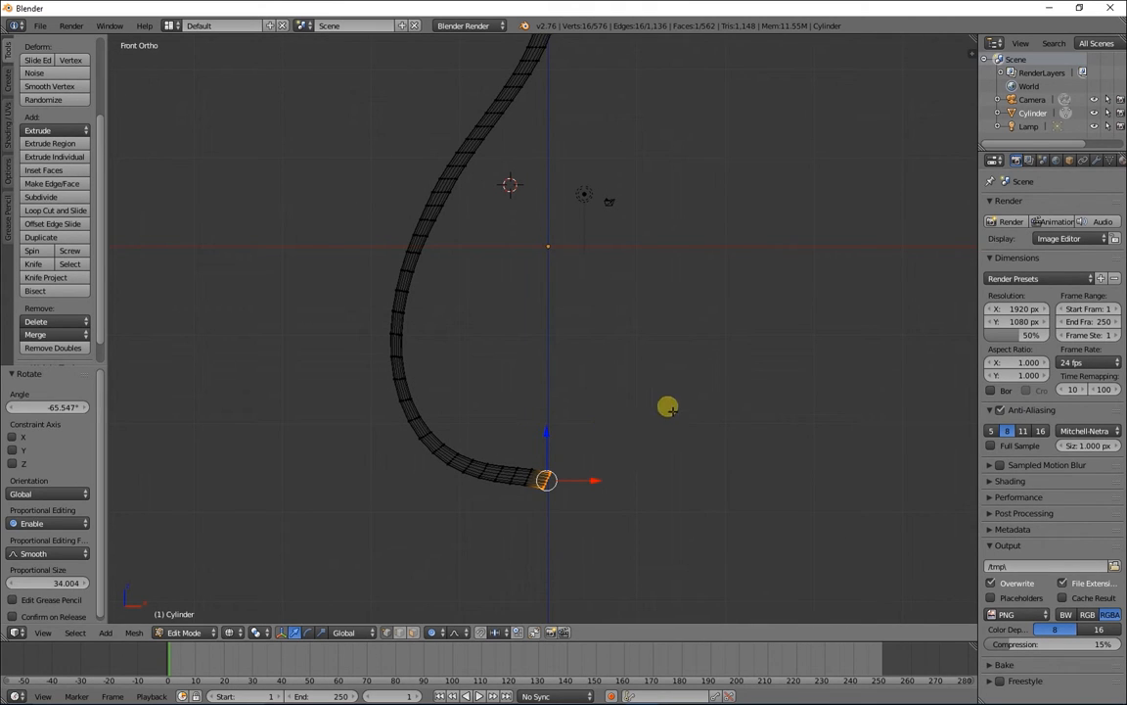
middle_click_drag(695, 340, 657, 516, "shift")
scroll(654, 497, "down", 4)
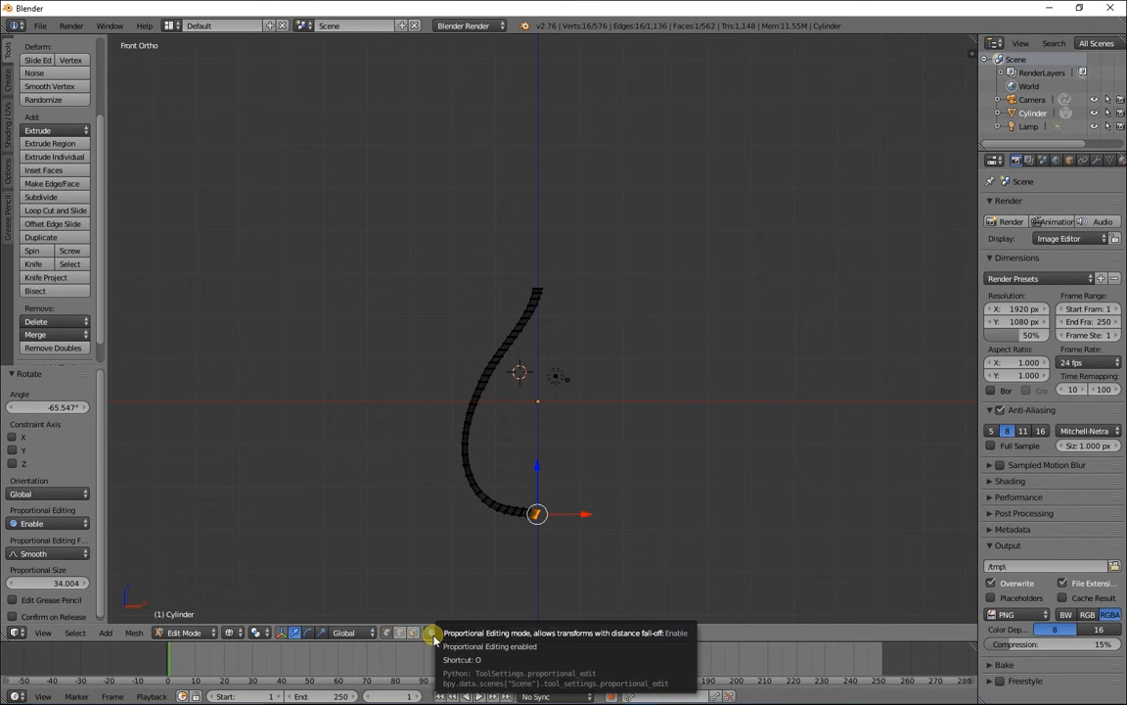
scroll(548, 402, "up", 6)
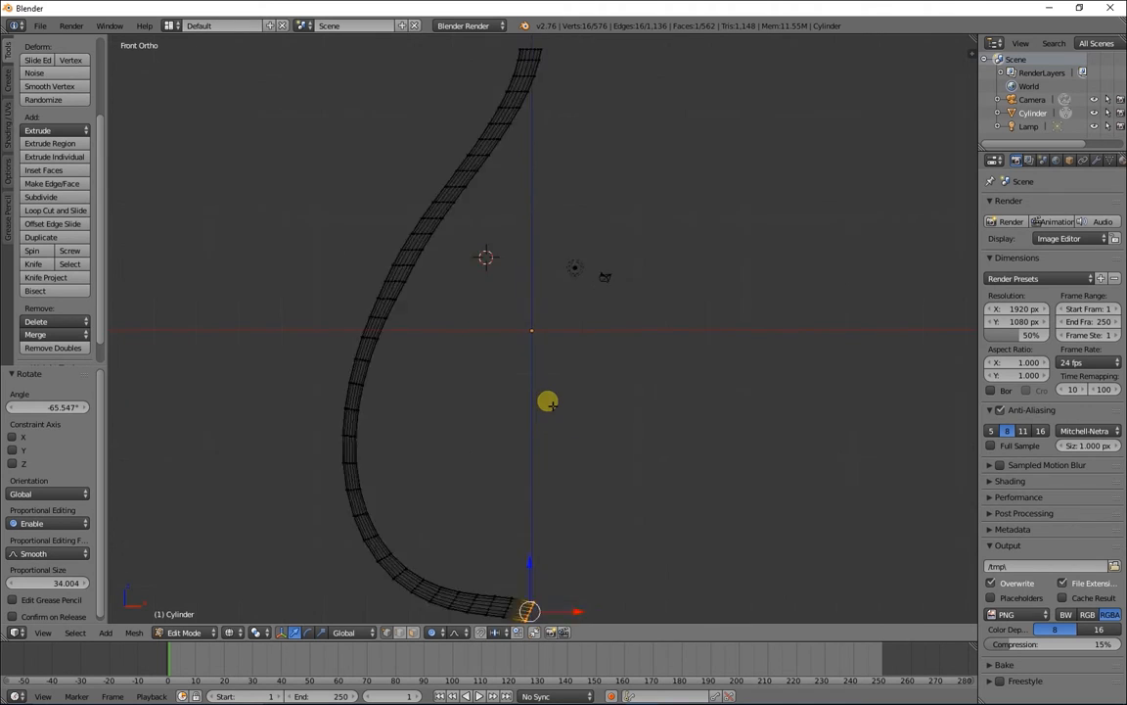
middle_click_drag(461, 423, 554, 480, "shift")
key("Tab")
key("Tab")
middle_click_drag(584, 465, 670, 612, "shift")
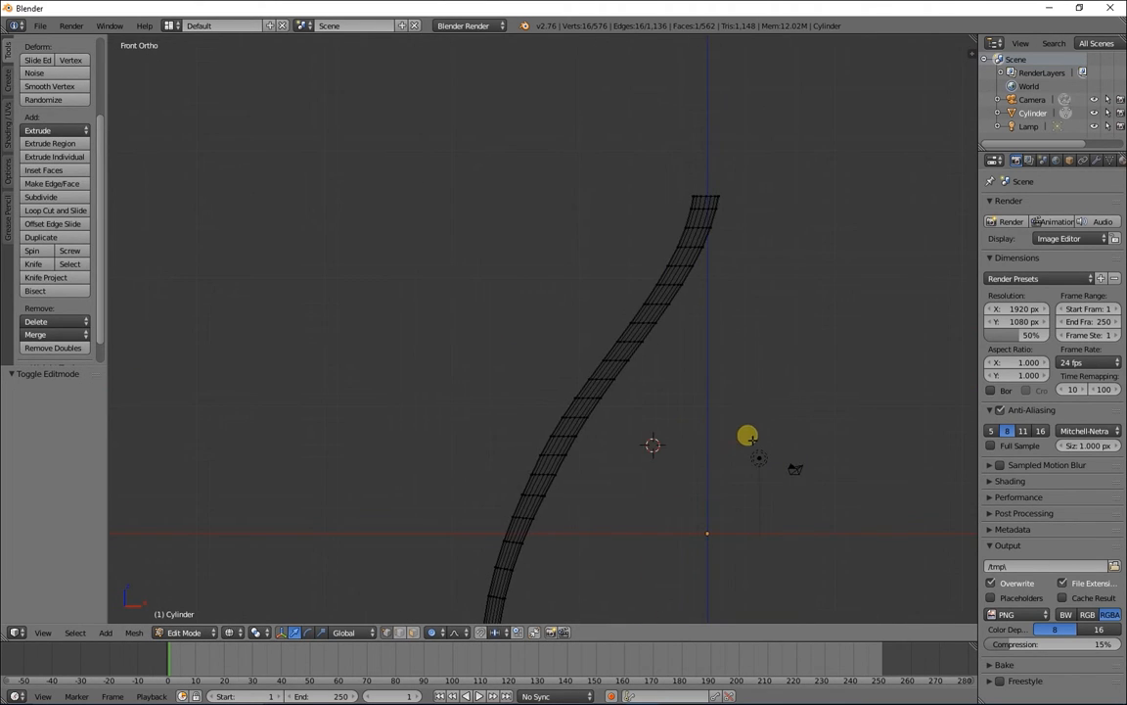
scroll(751, 447, "down", 3)
middle_click_drag(762, 463, 725, 352, "shift")
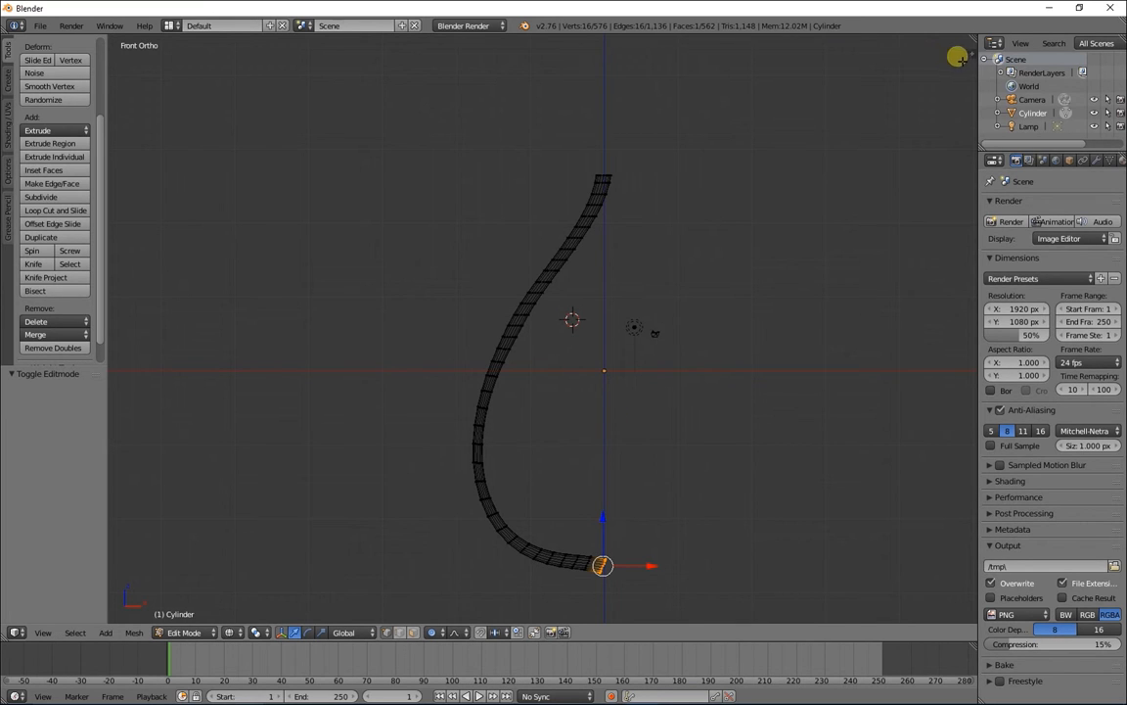
Show the viewport properties, switch the cylinder to Object Mode and expand the Display settings.
key("n")
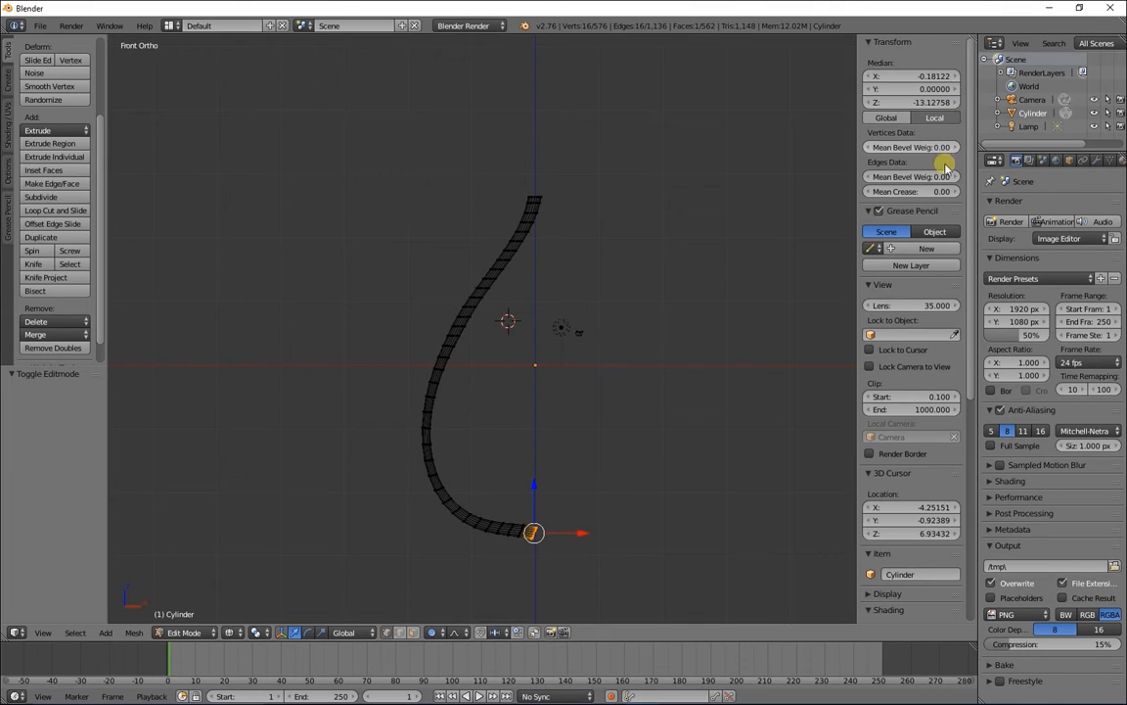
scroll(885, 335, "down", 8)
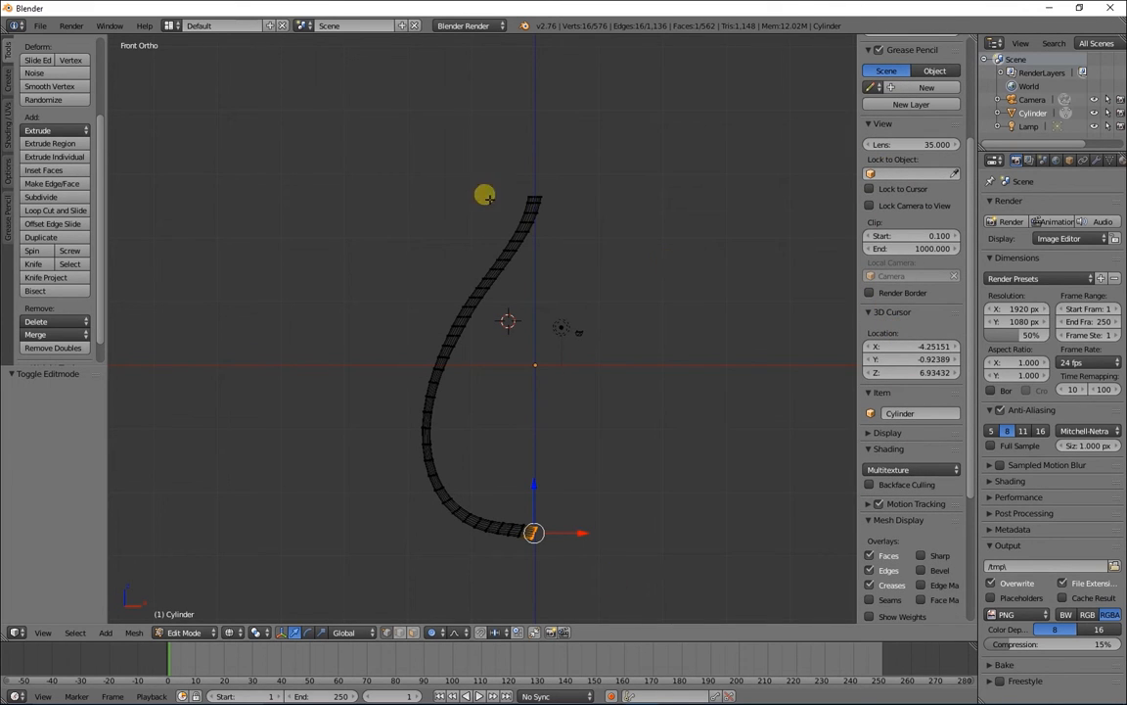
scroll(896, 489, "down", 4)
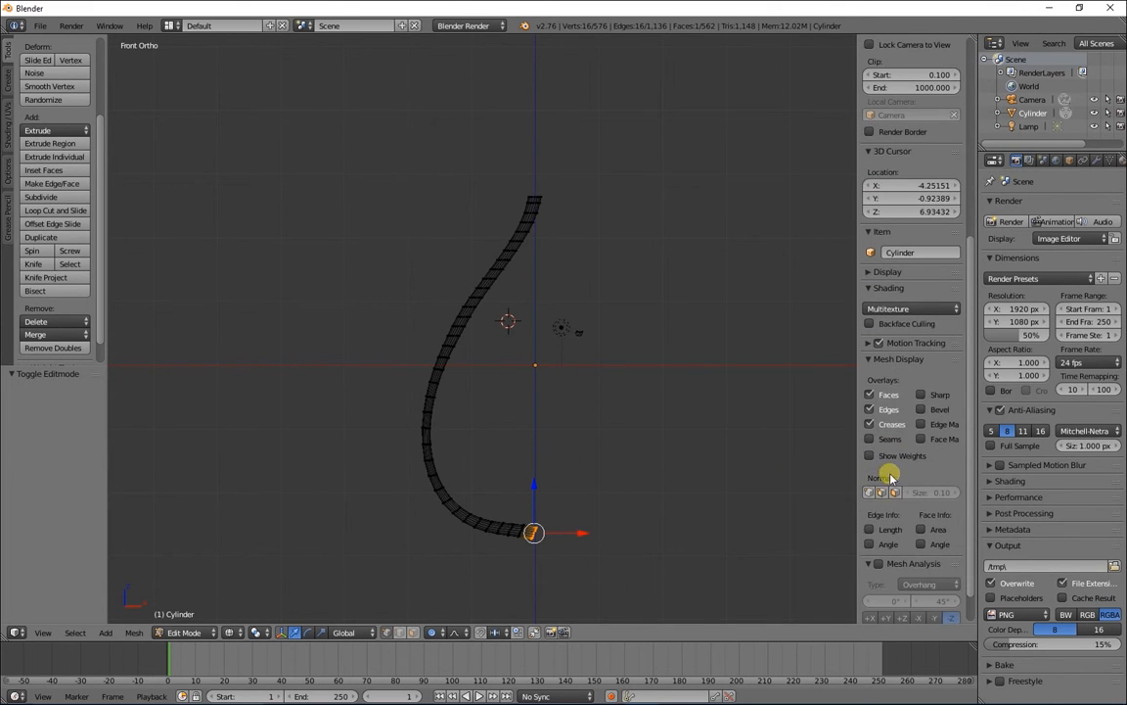
scroll(744, 363, "down", 5)
scroll(911, 480, "down", 1)
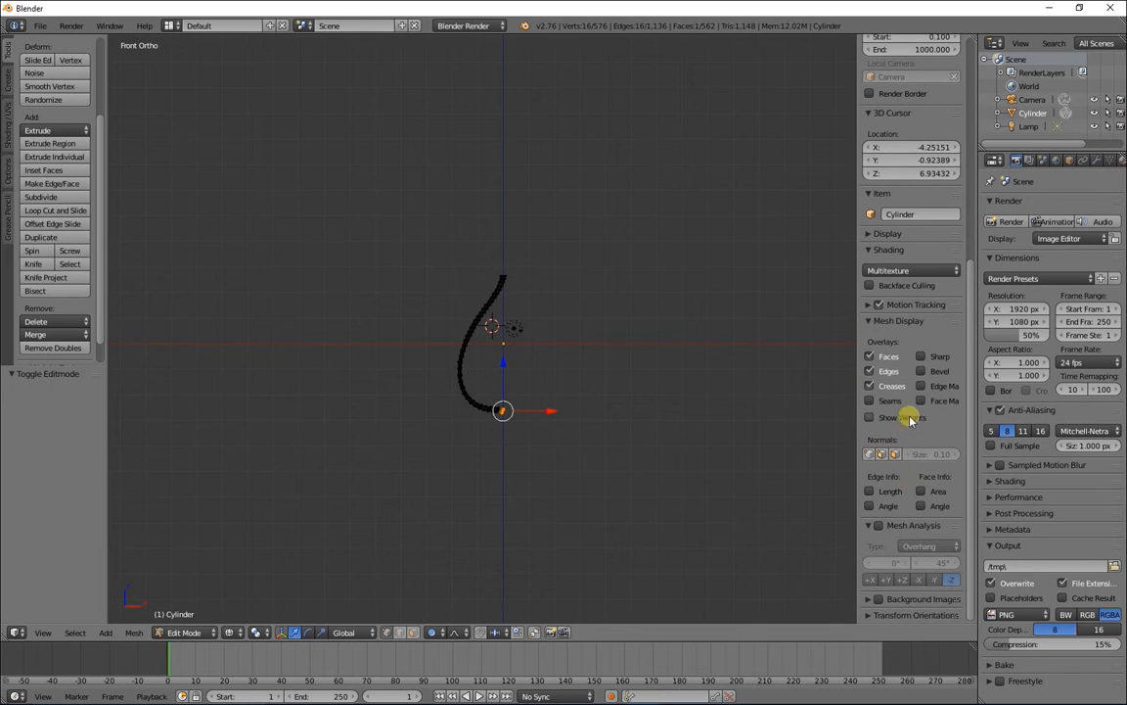
scroll(900, 413, "up", 3)
key("Tab")
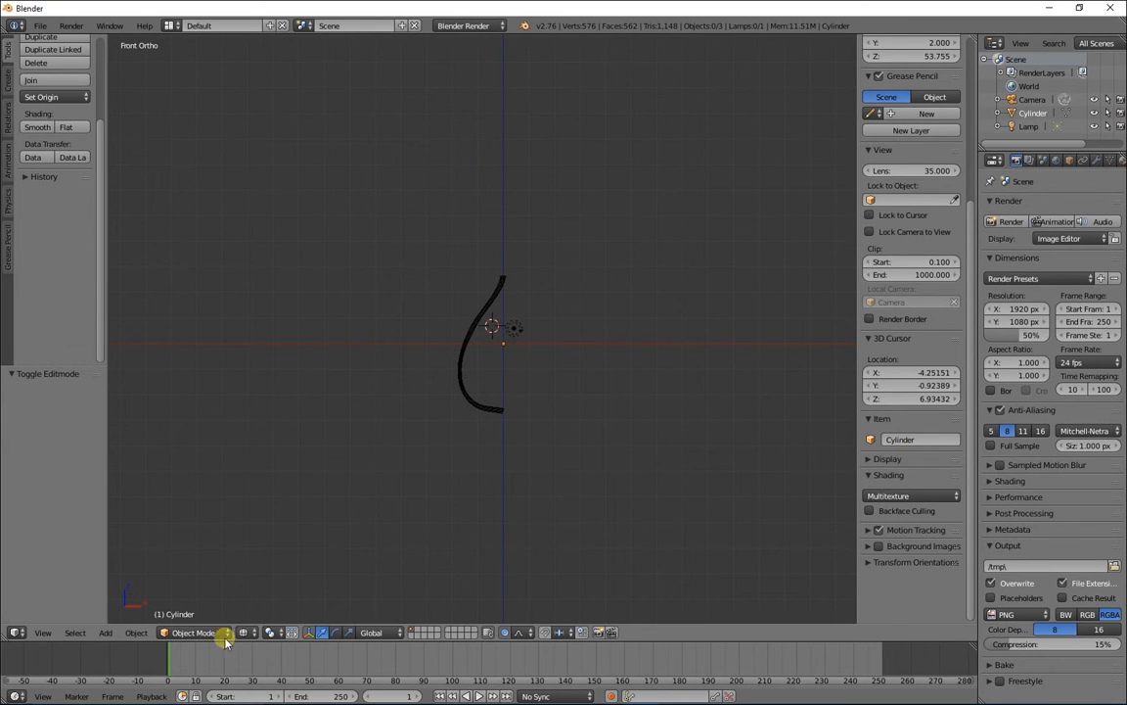
left_click(868, 459)
scroll(906, 468, "down", 3)
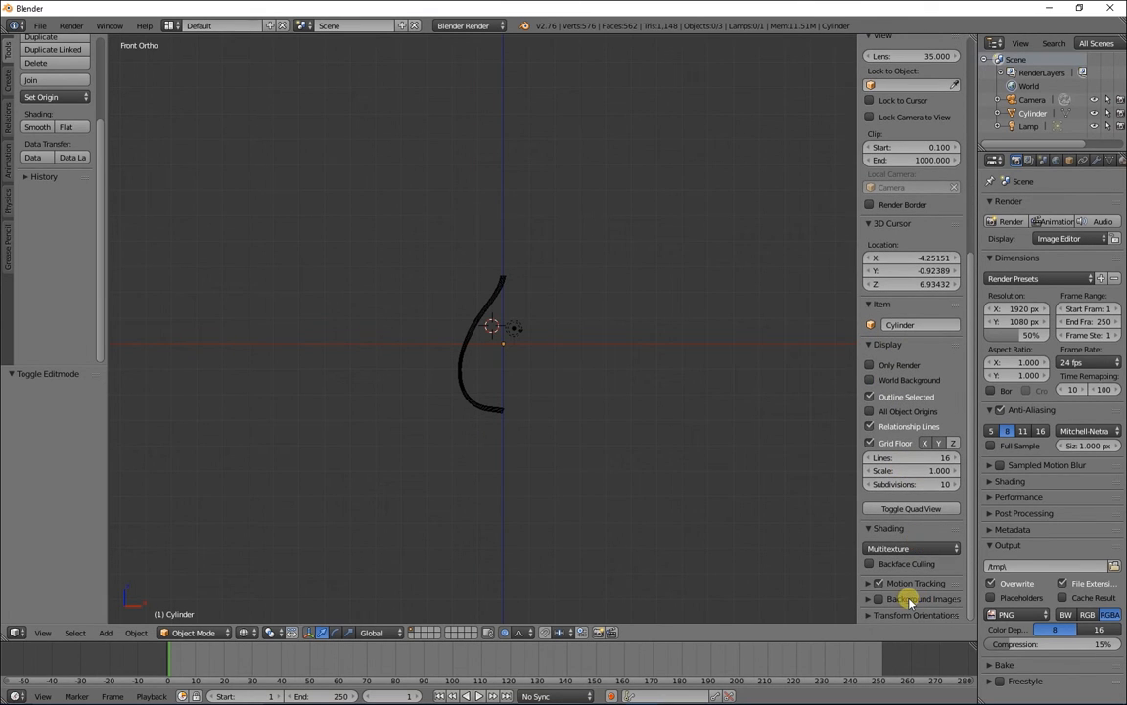
Enable background images for the viewport and add an empty image slot.
key("n")
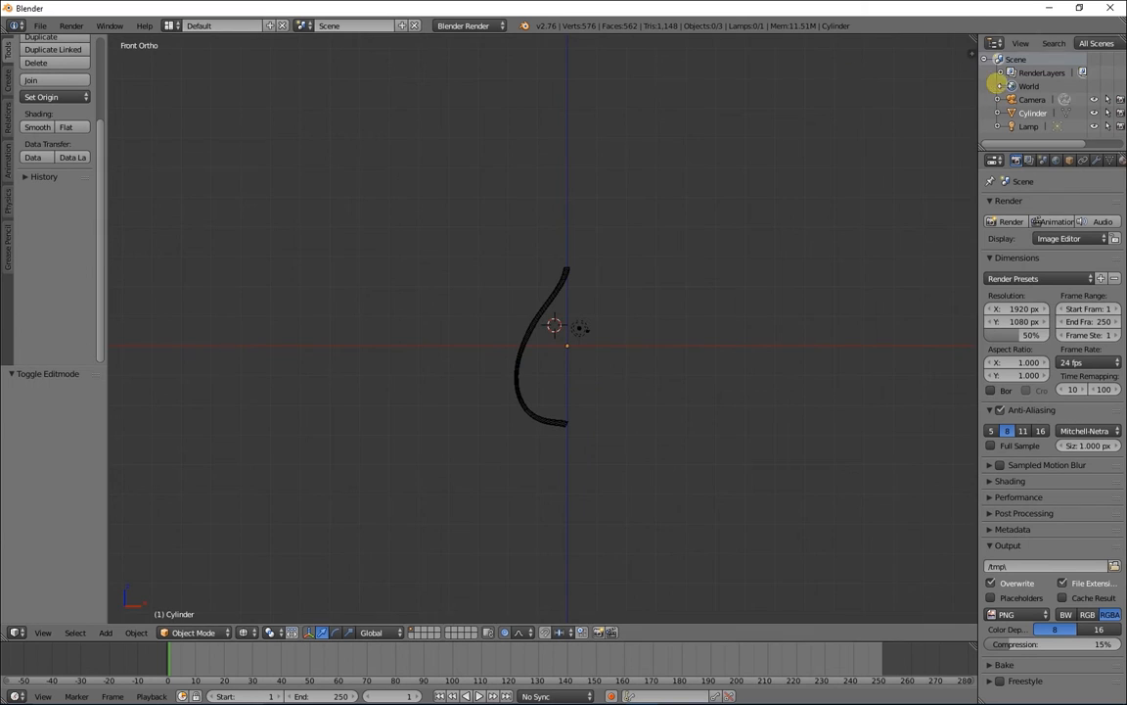
key("n")
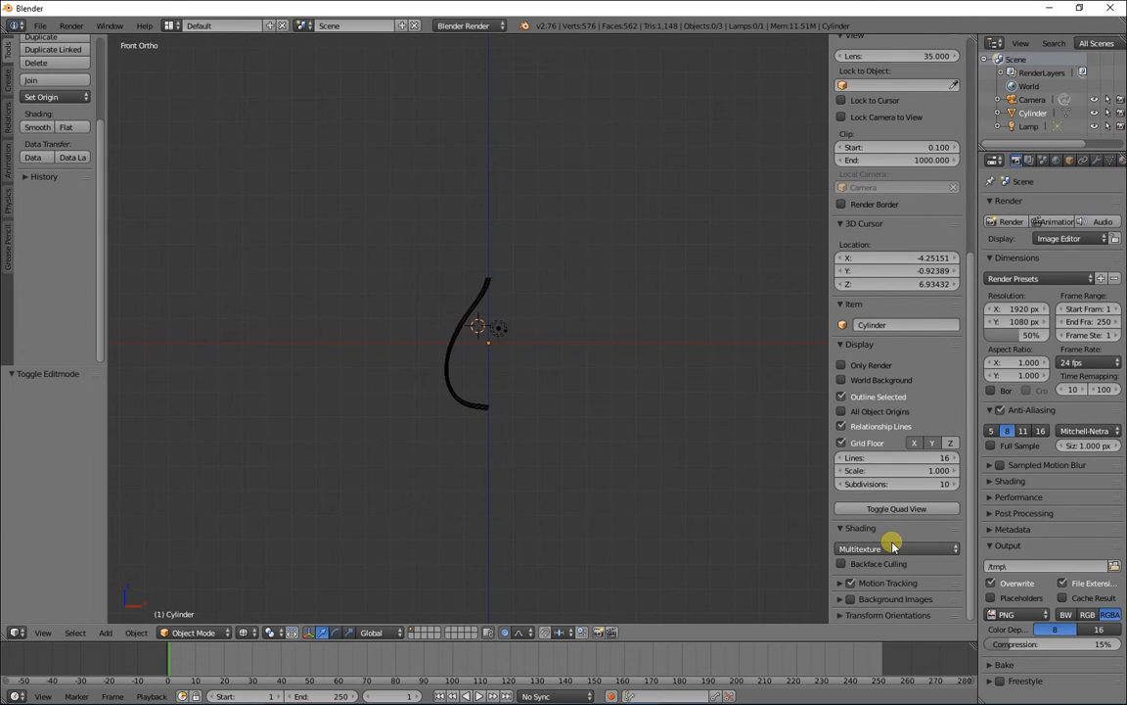
left_click(850, 599)
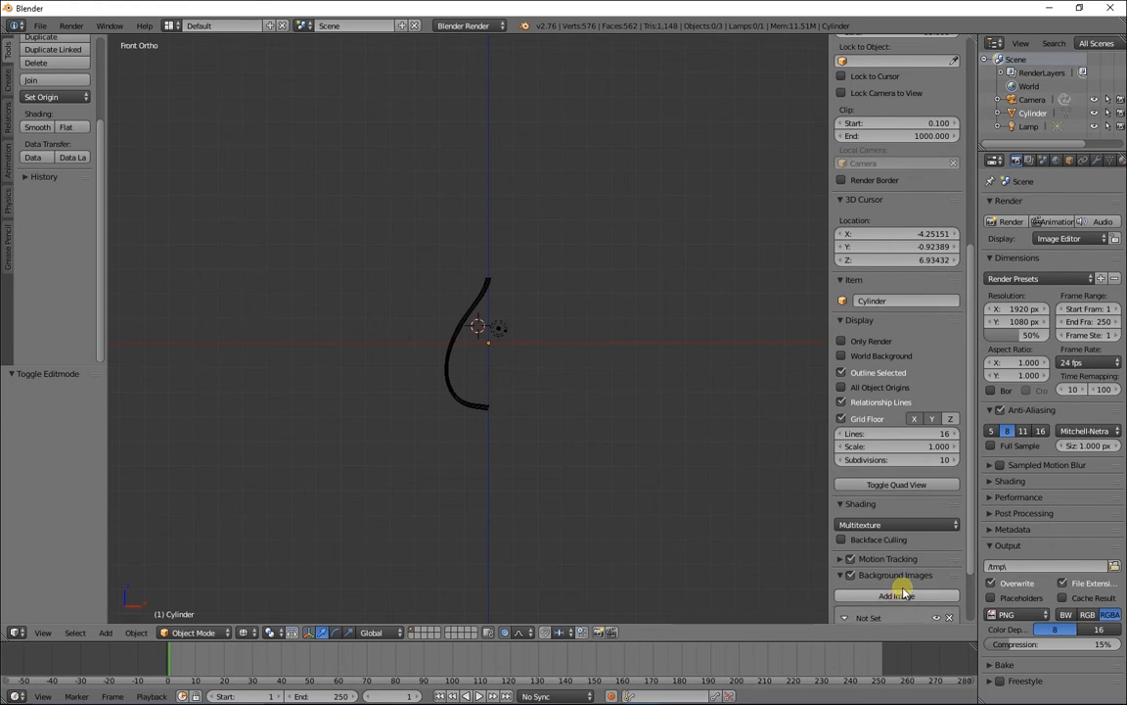
left_click(899, 596)
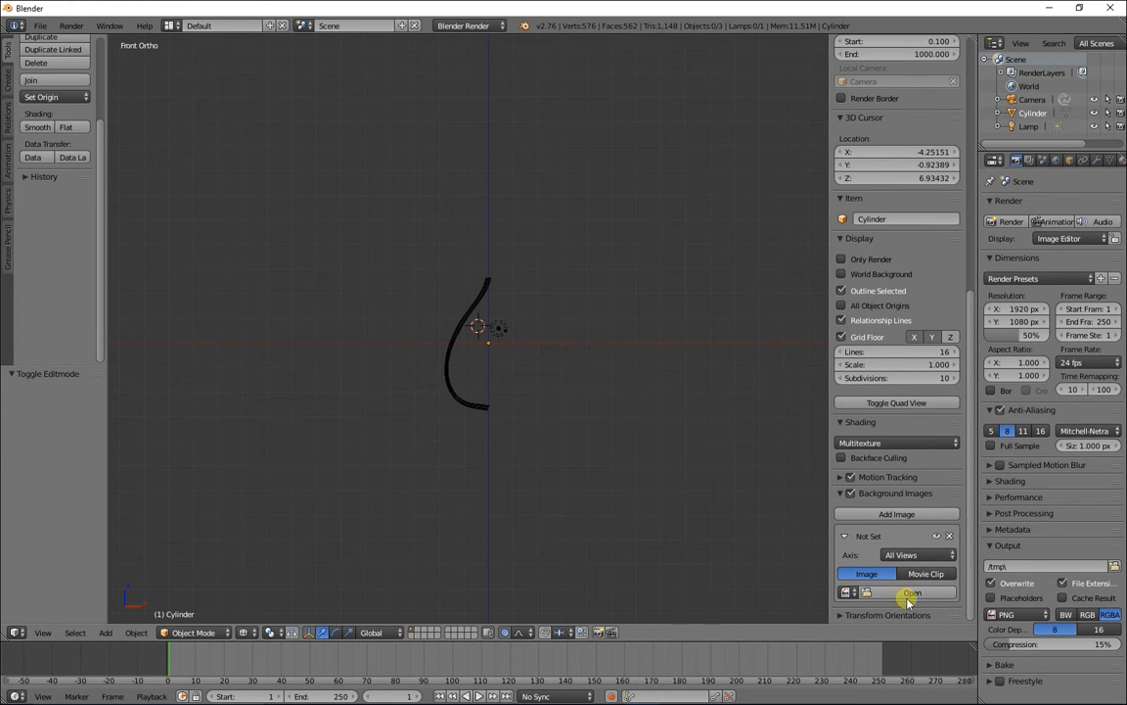
Load sword_PNG5525.png from the Desktop folder as the background image.
left_click(912, 592)
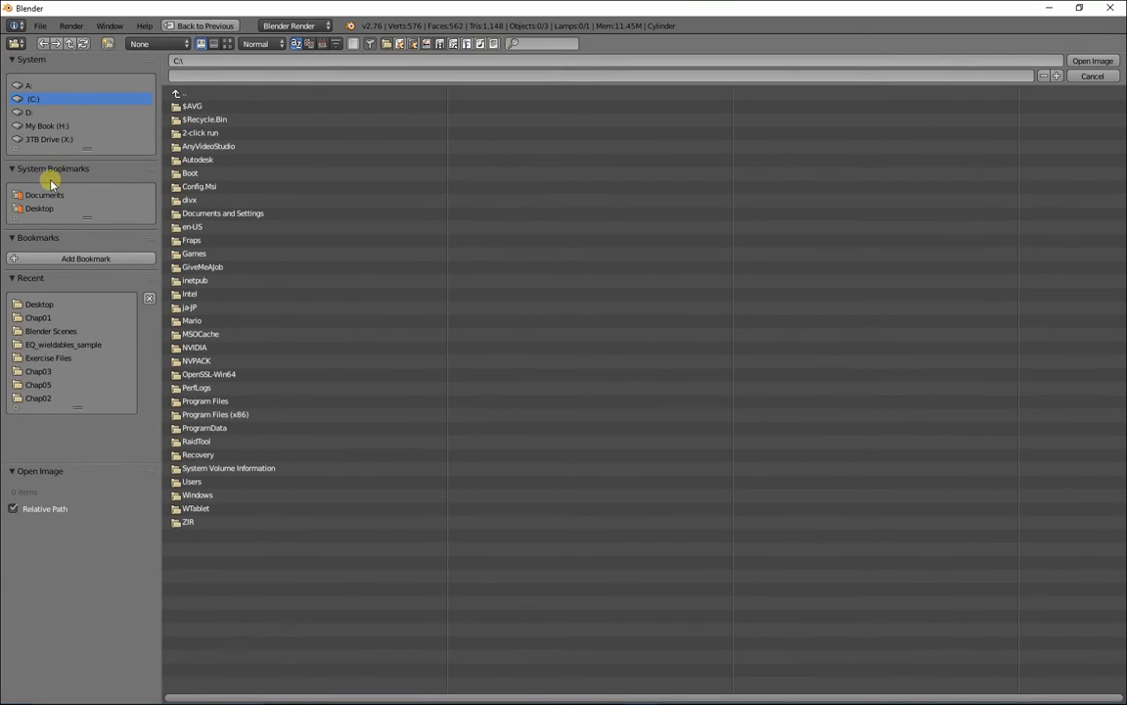
left_click(39, 305)
left_click(251, 496)
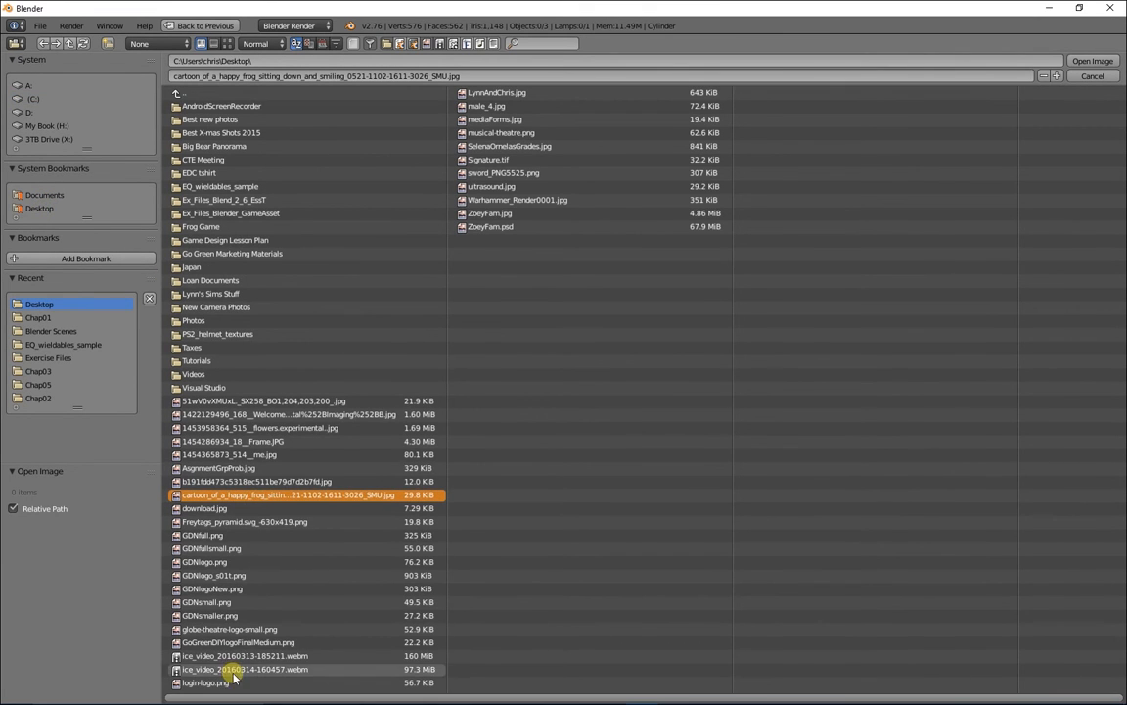
double_click(503, 173)
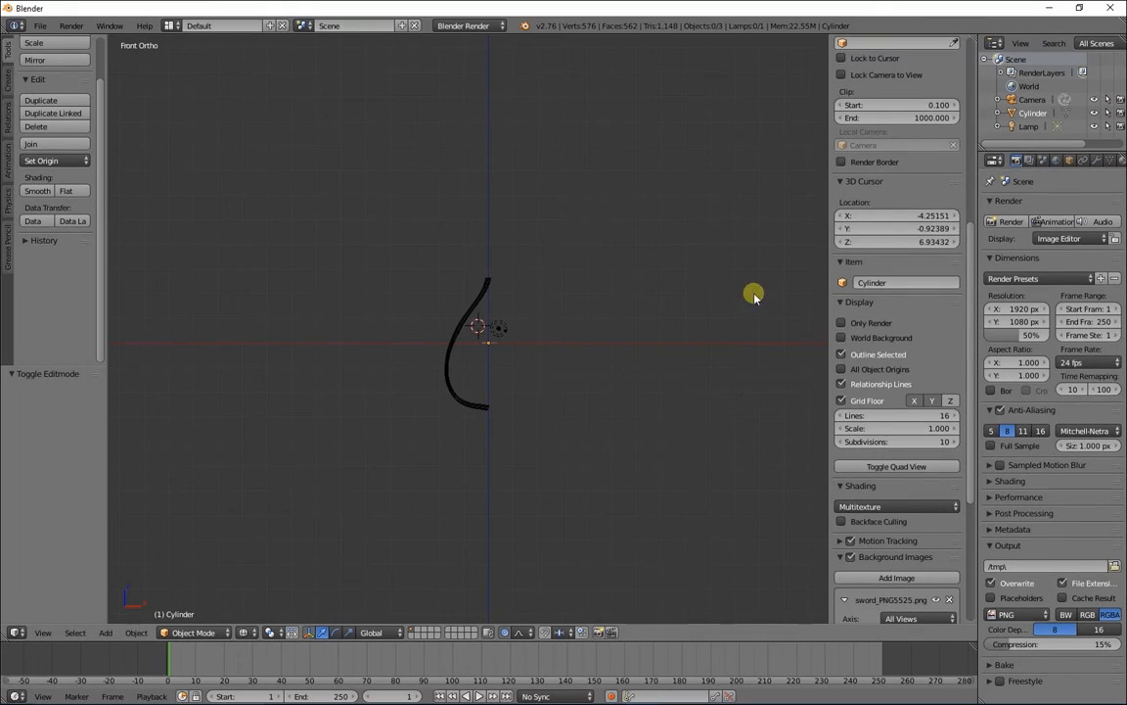
Restrict the sword background image to the Front view axis.
scroll(834, 567, "down", 3)
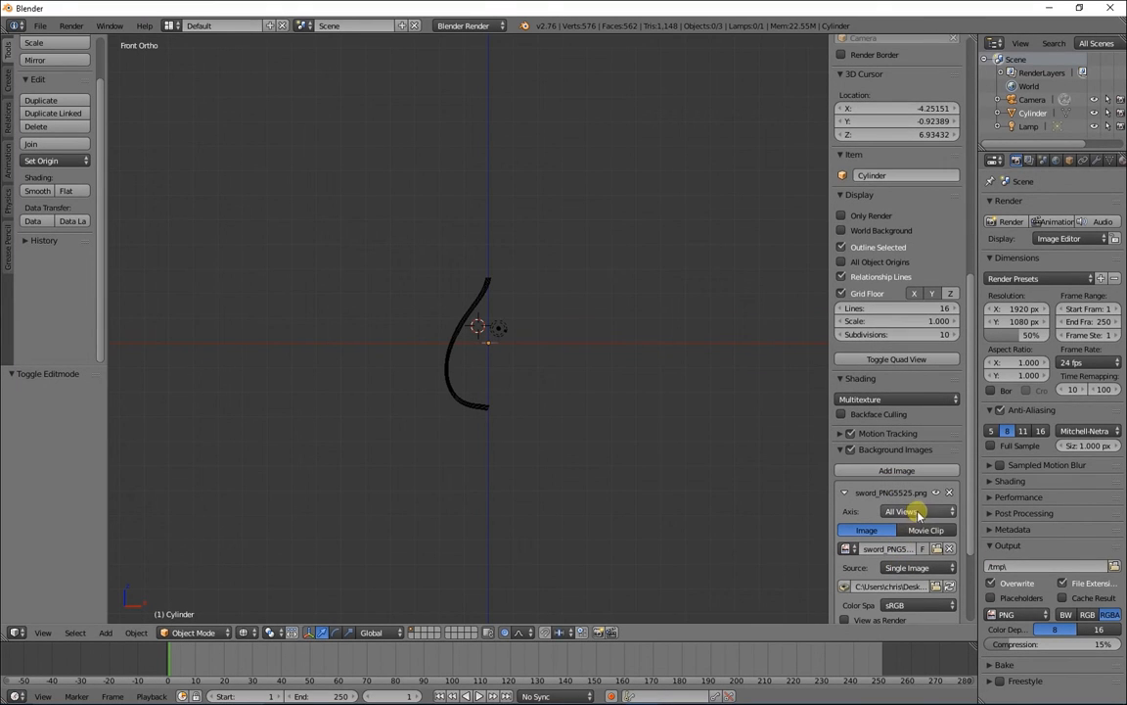
left_click(912, 518)
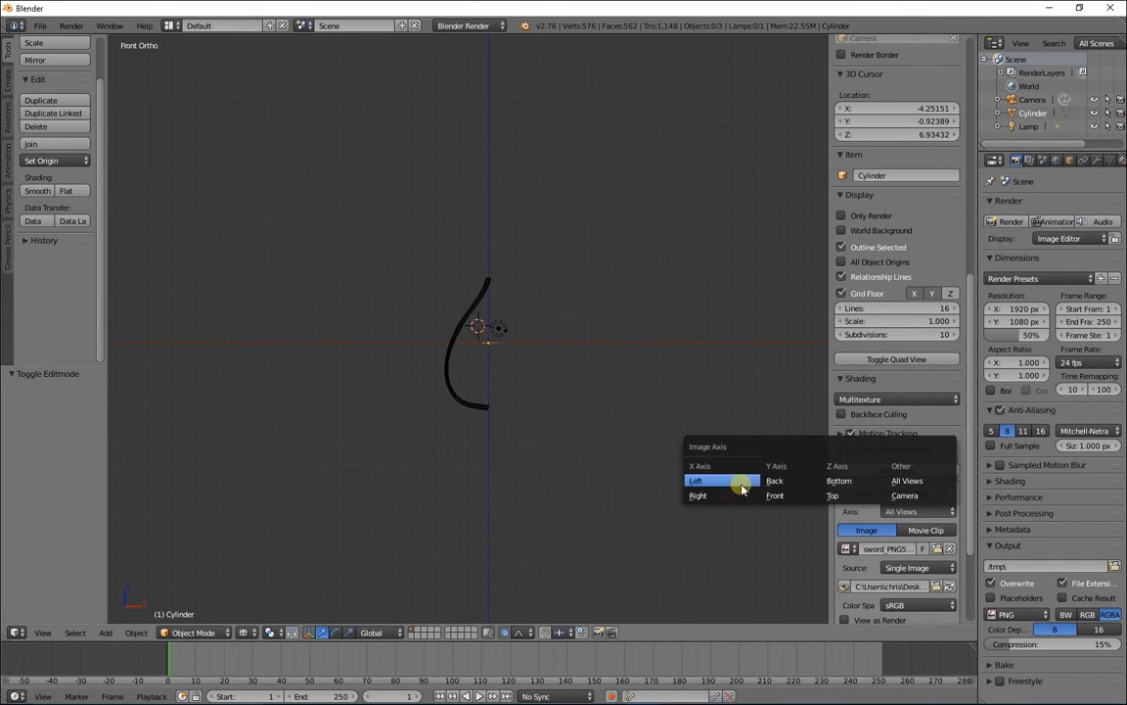
left_click(791, 497)
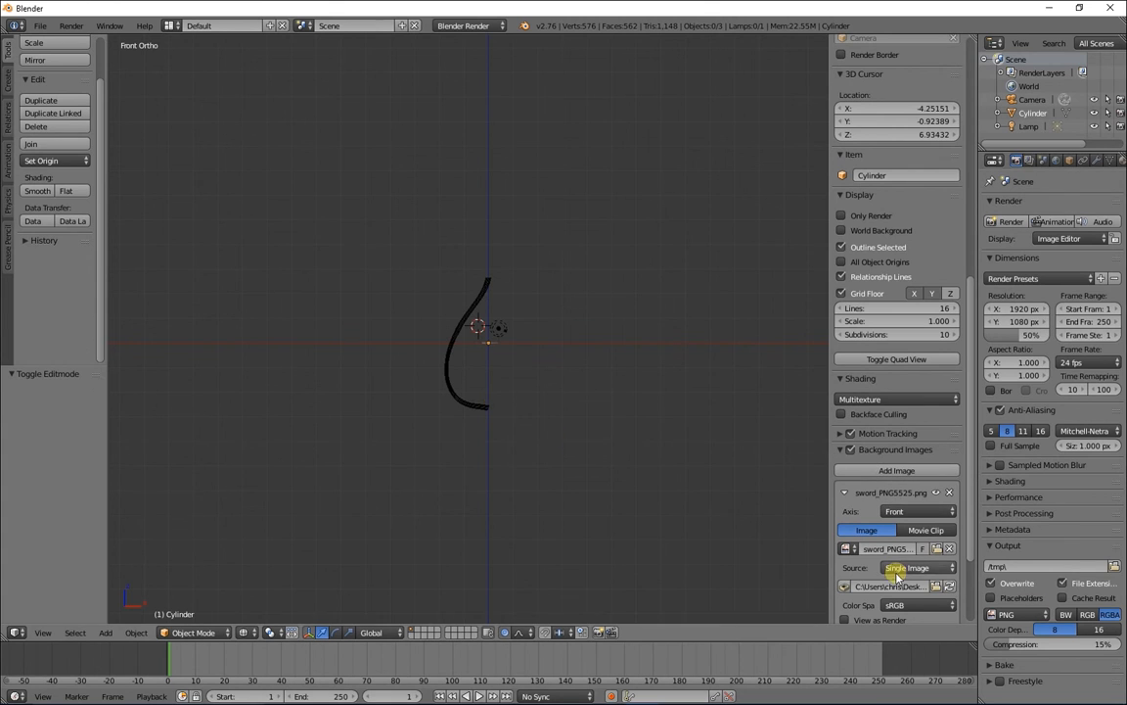
Examine the sword background image up close in the front view, and hide the viewport properties.
scroll(589, 510, "up", 8)
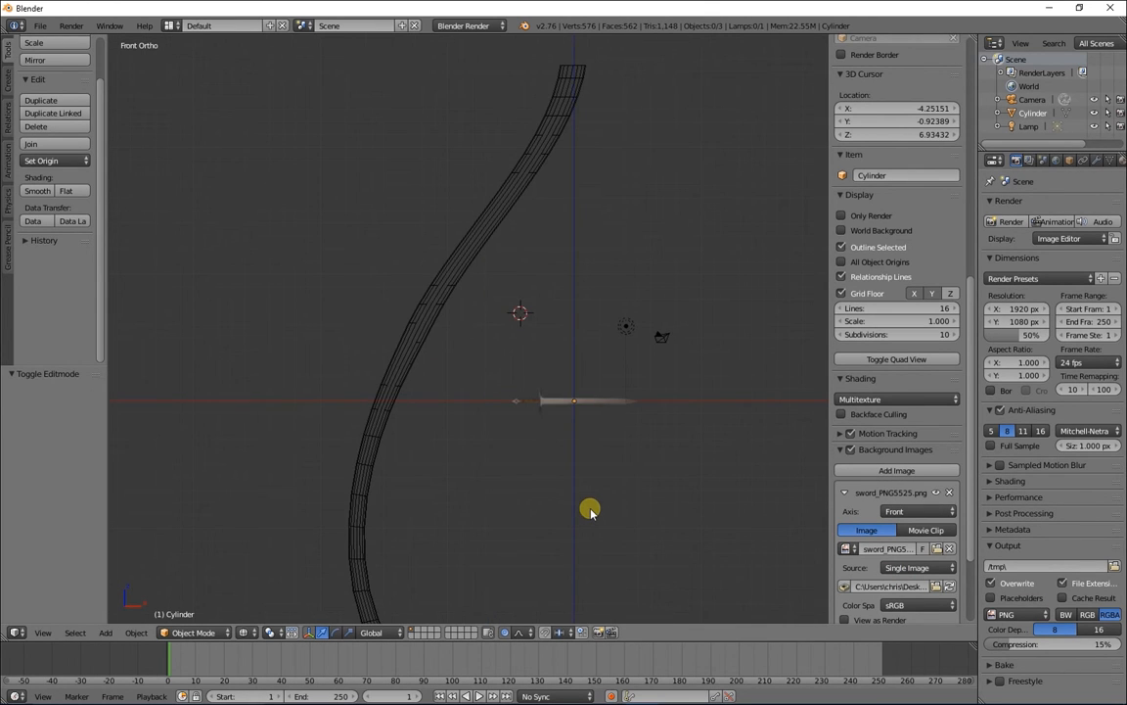
scroll(590, 510, "up", 5)
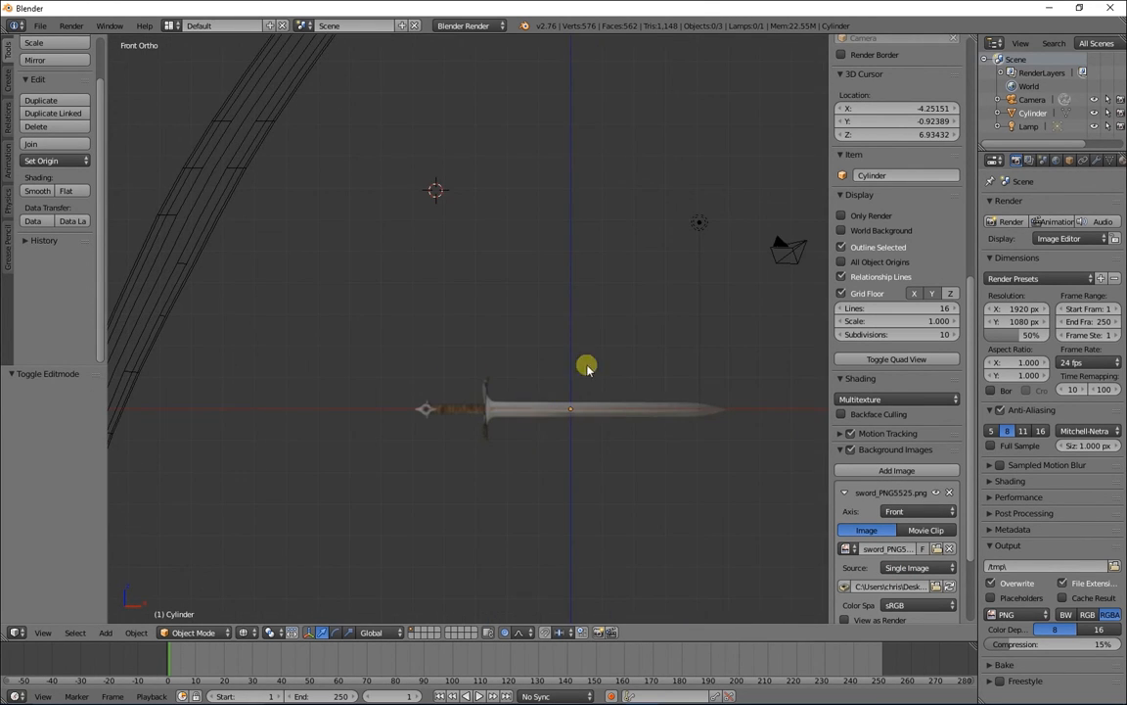
scroll(596, 424, "up", 5)
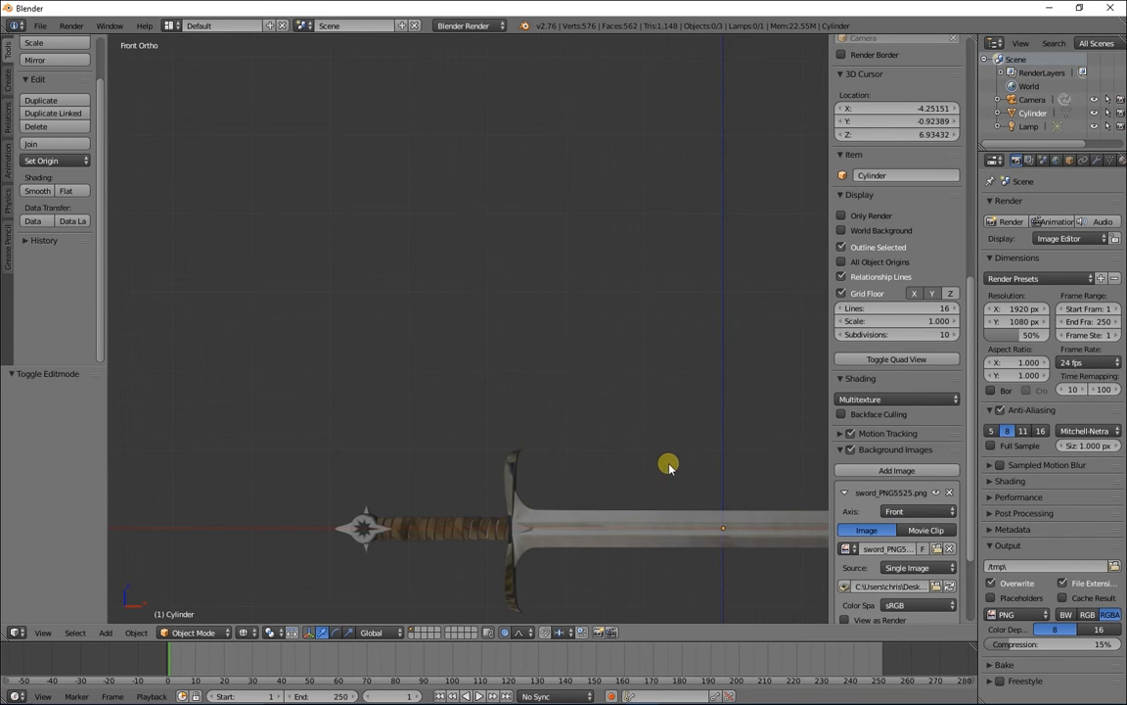
middle_click_drag(561, 395, 428, 277, "shift")
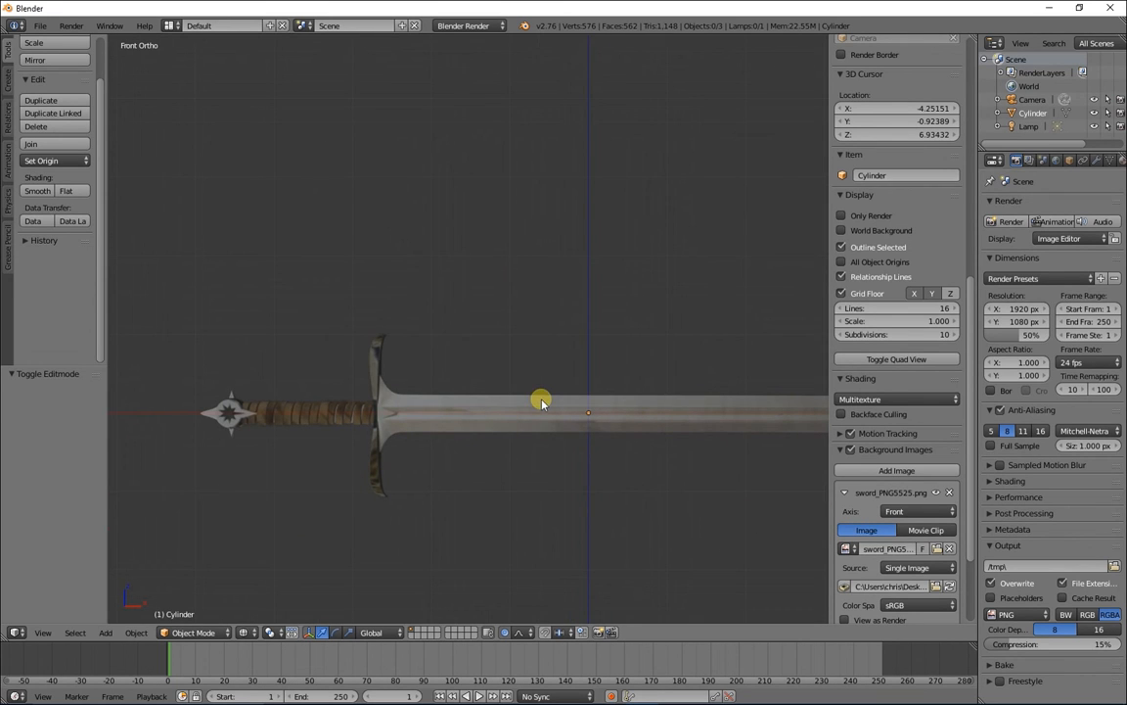
scroll(548, 397, "down", 12)
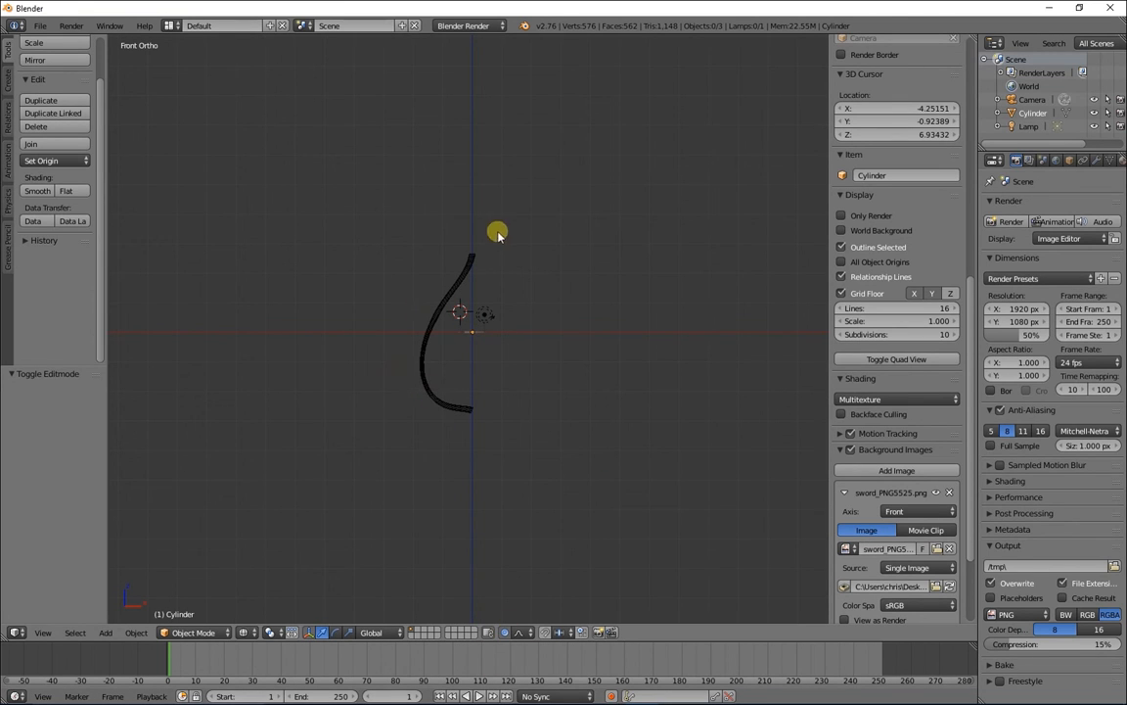
key("n")
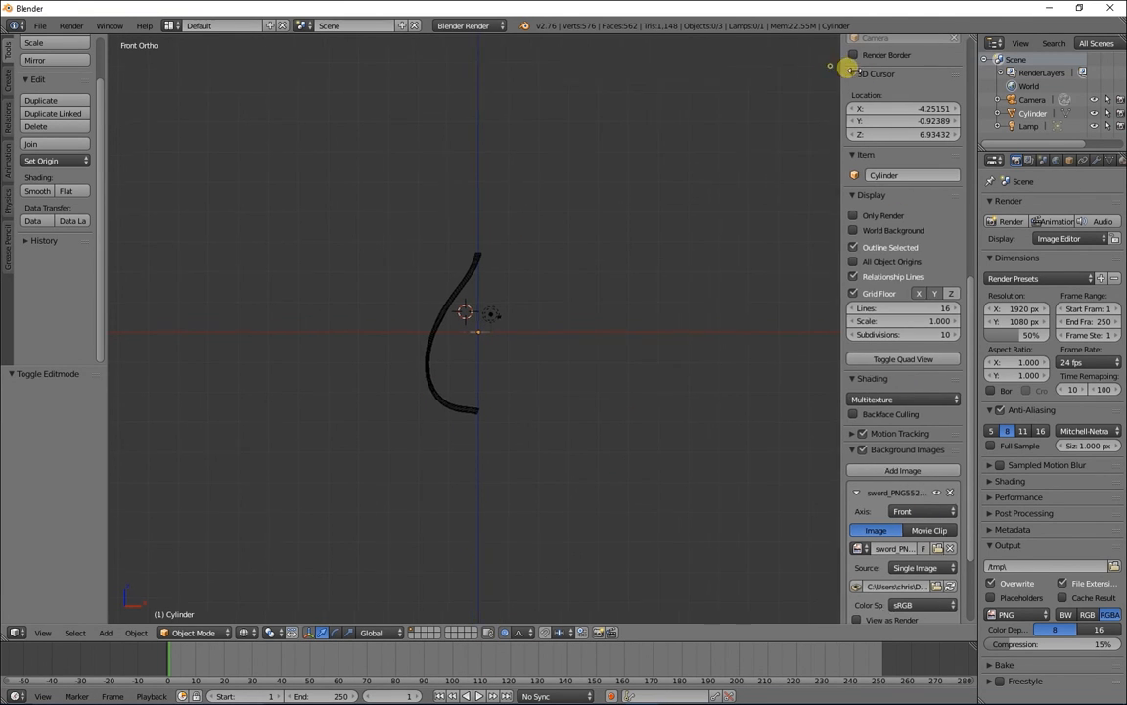